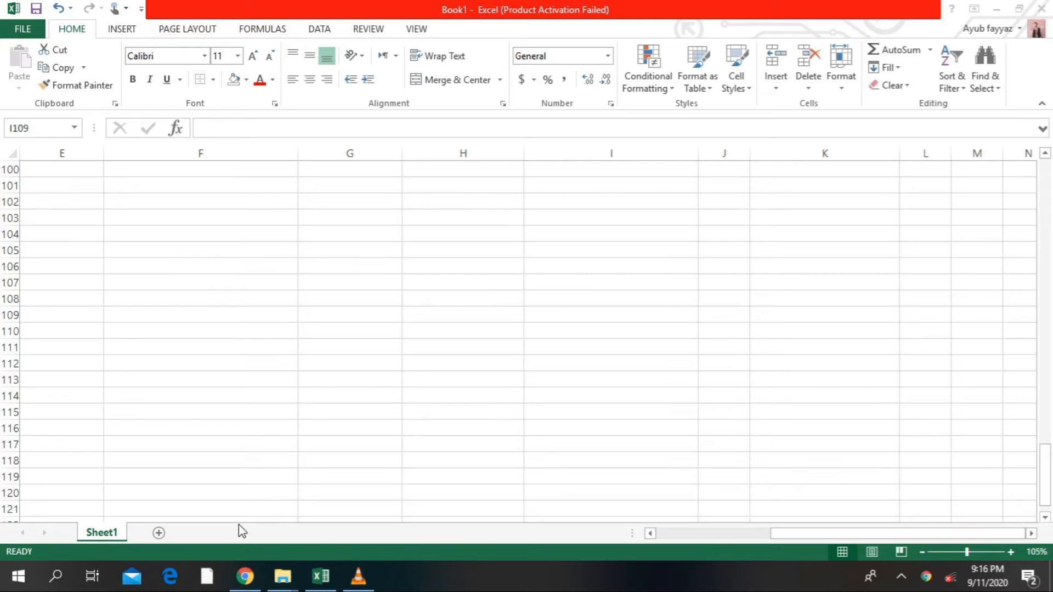
Step: Enter the title DATES in cell G103
click(296, 220)
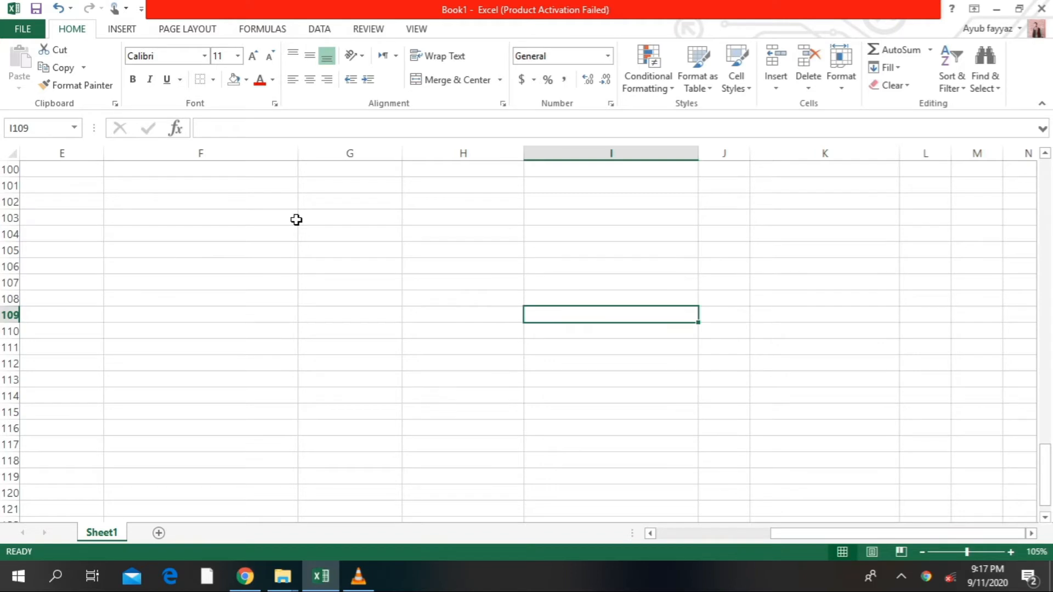
click(326, 217)
text(DATES)
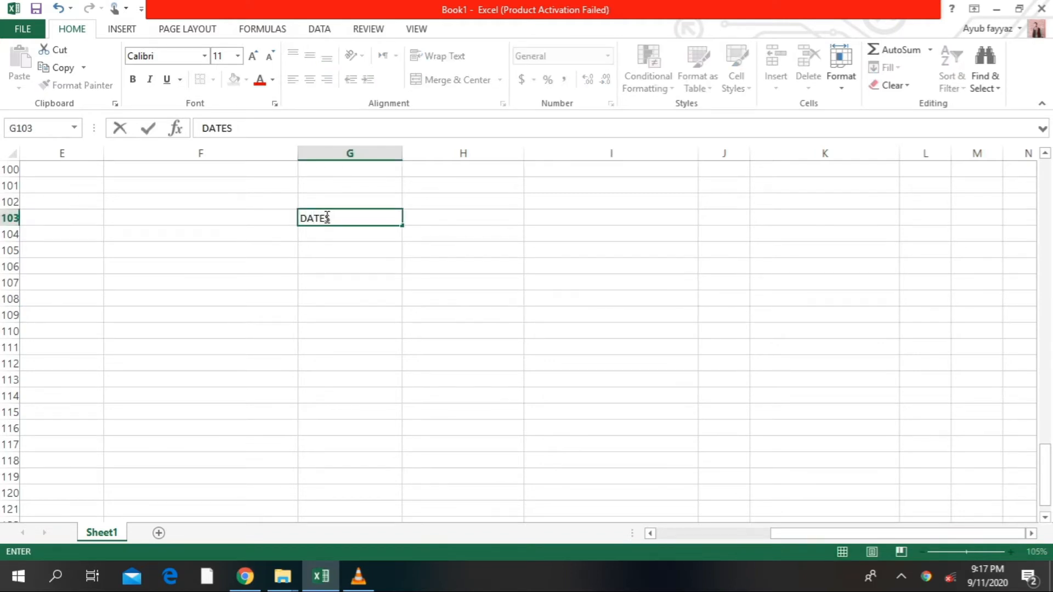
key(Return)
Step: Enter the headings START DATE, END DATE and INTERVALS across cells G104 to I104
text(S)
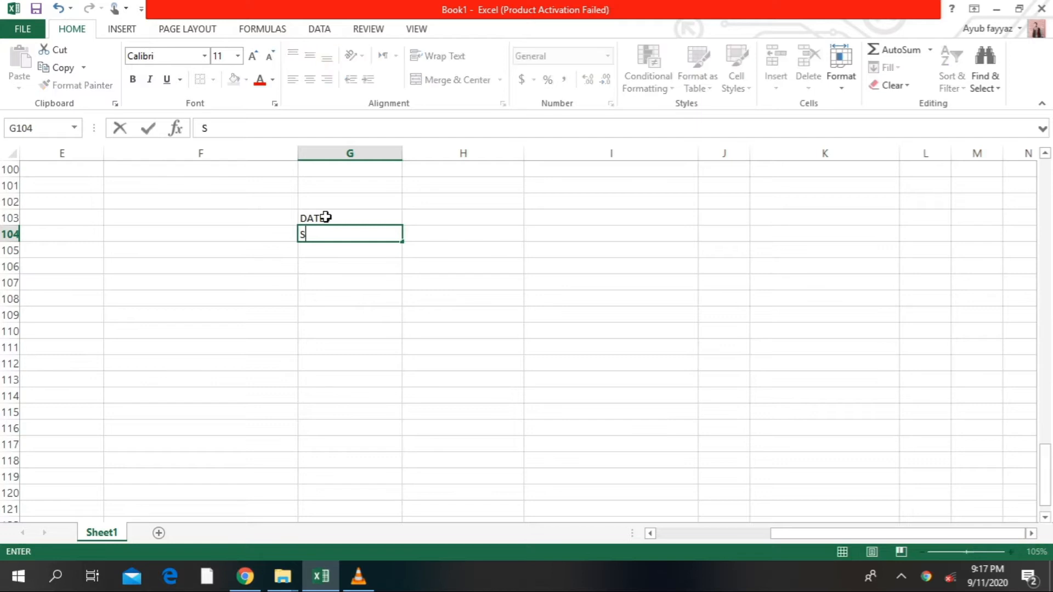
text(TART DATE)
key(ctrl+Return)
key(Tab)
text(END DATE)
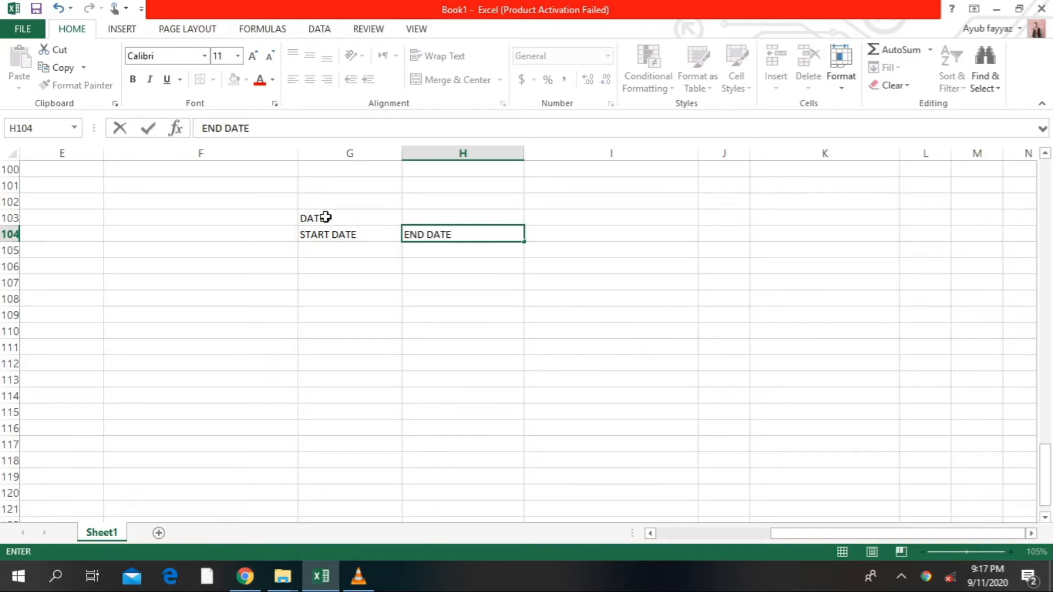
key(Tab)
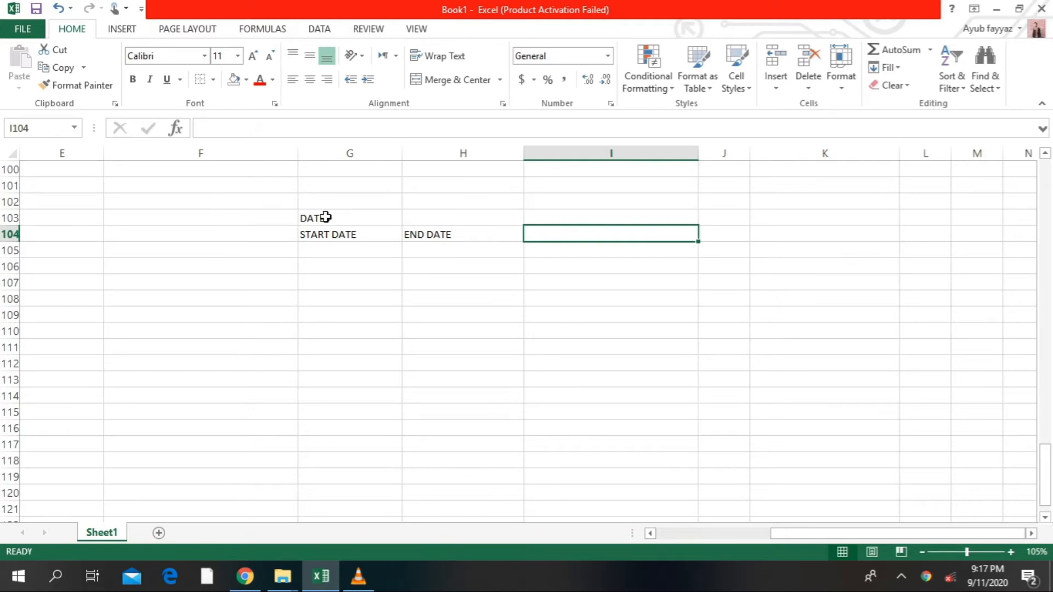
text(INTERVALS)
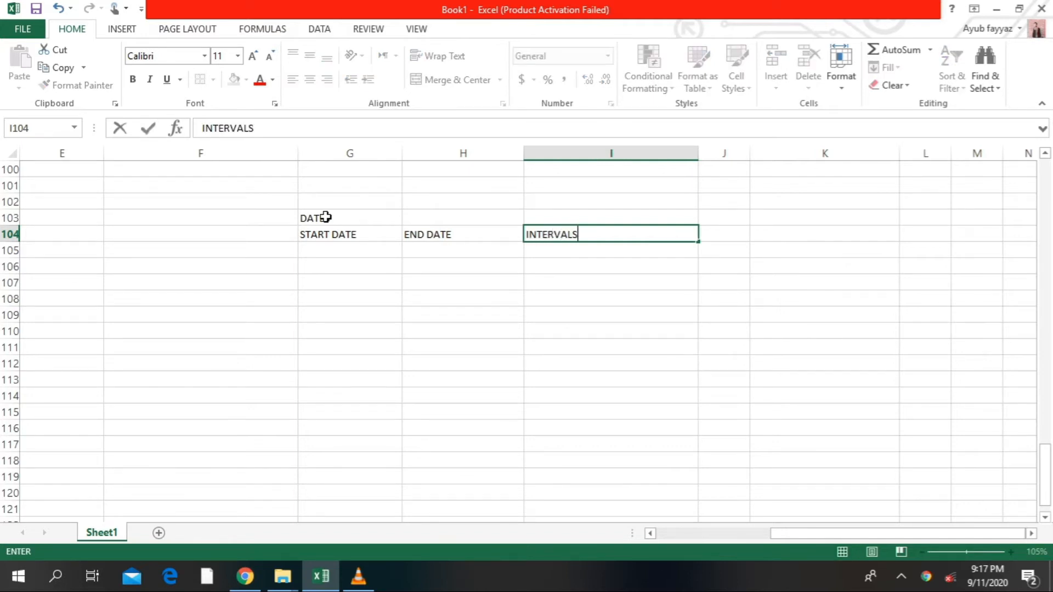
key(Return)
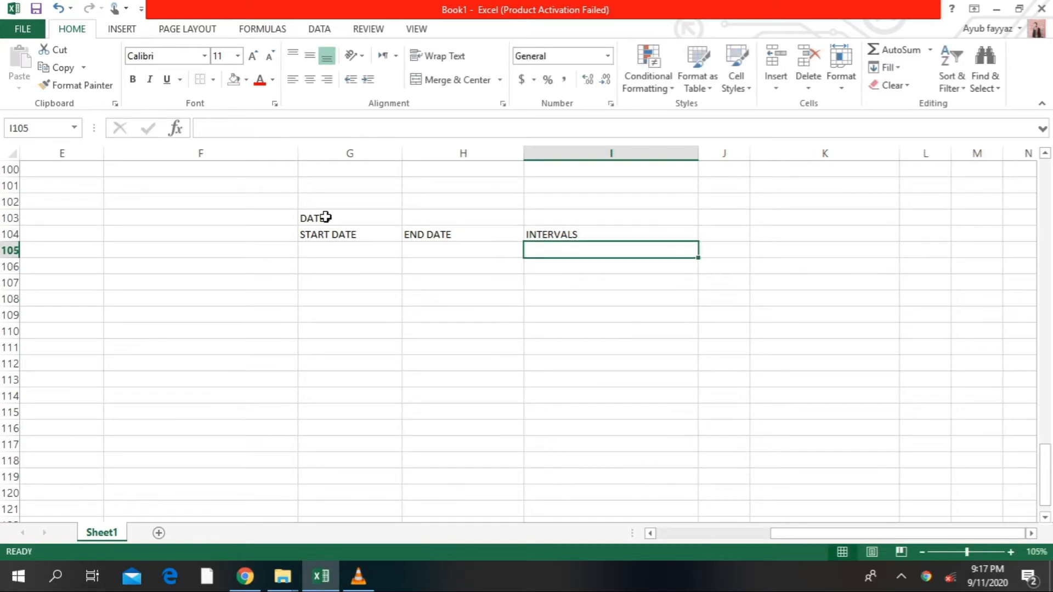
Step: List DAYS, MONTHS and YEARS under the INTERVALS heading in cells I105 to I107
text(DAYS)
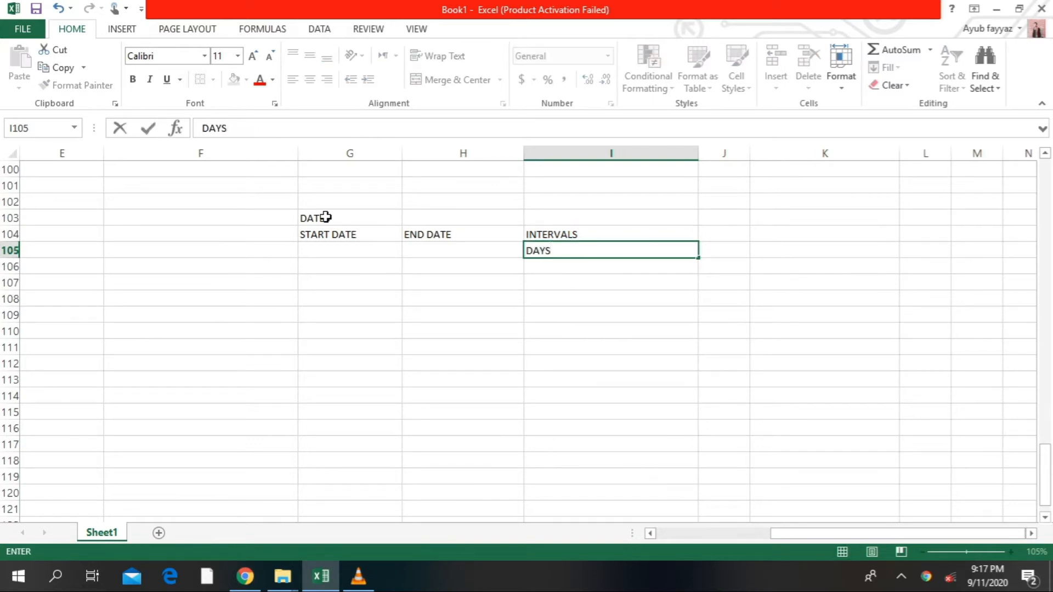
key(Return)
text(MONTHS)
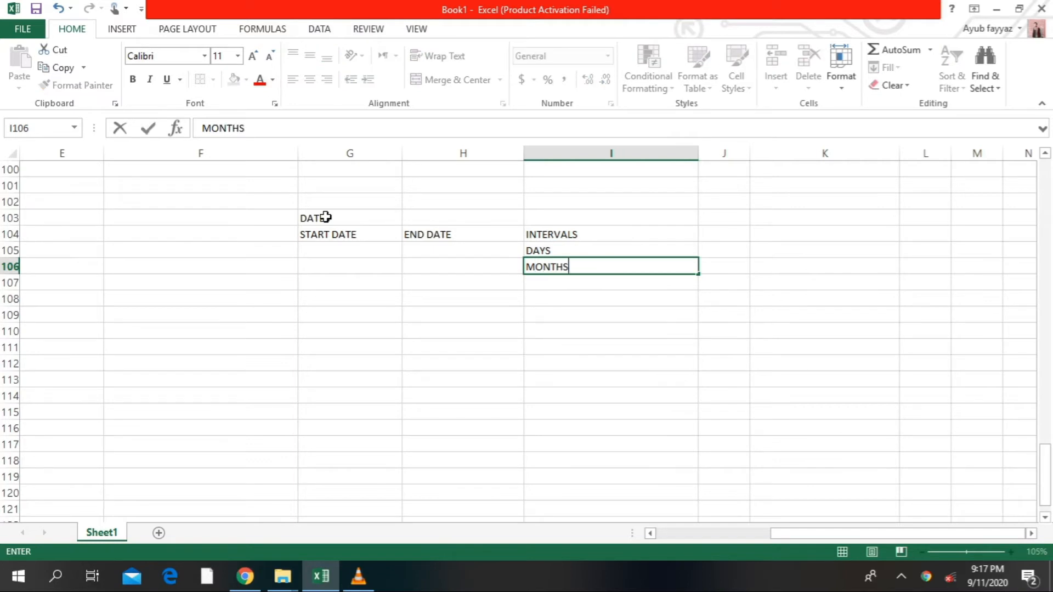
key(Return)
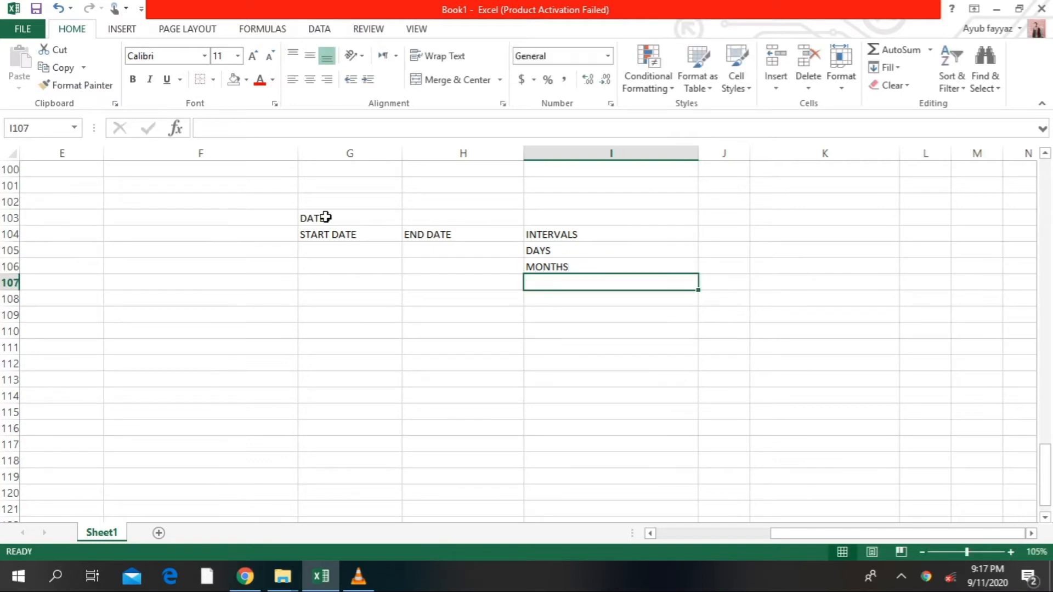
text(YEARS)
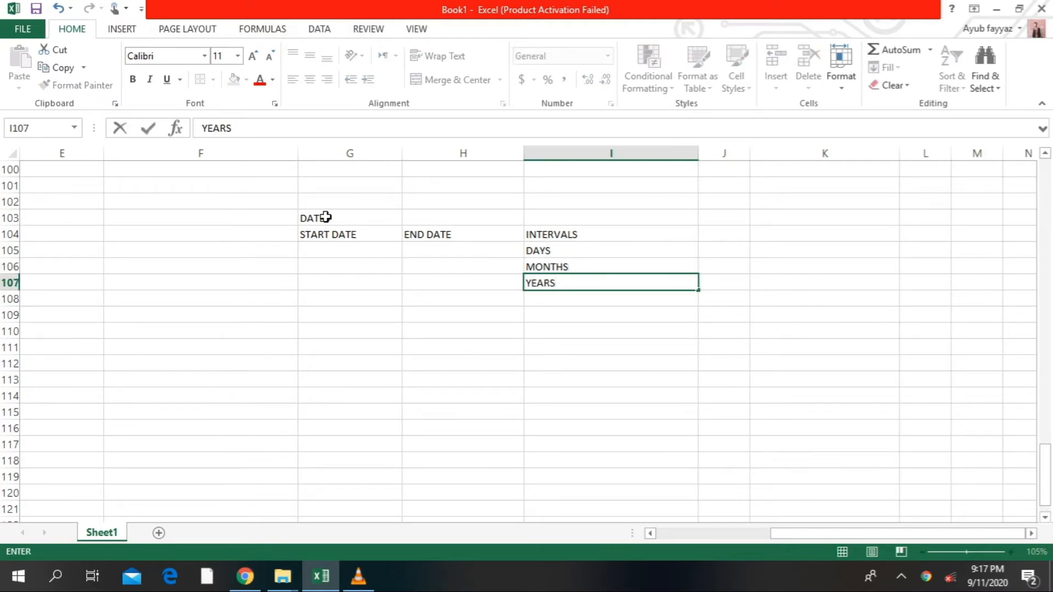
key(Return)
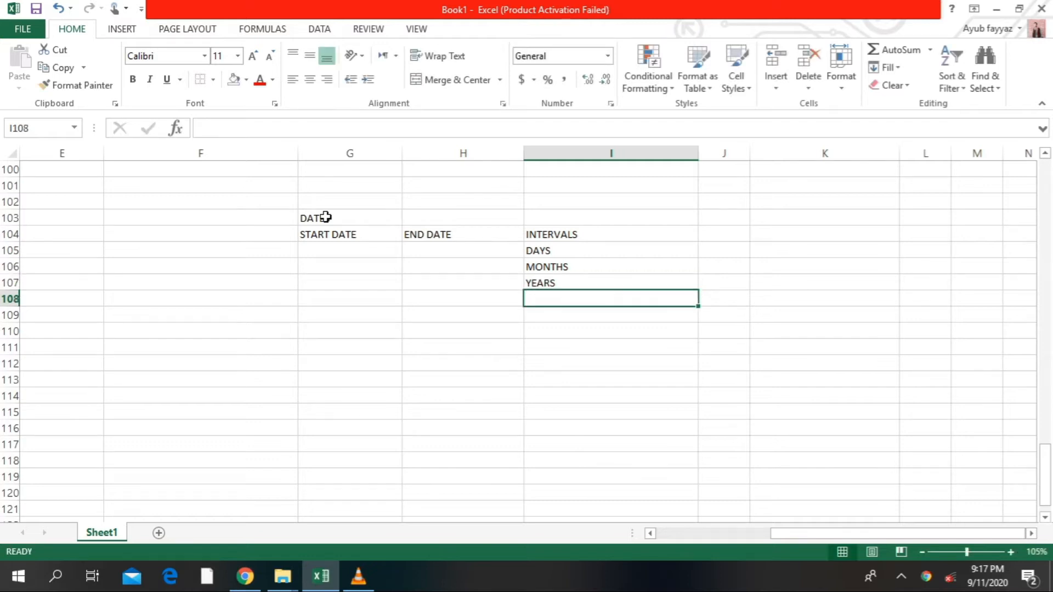
Step: Enter the first start date, 2-MAR-2014, in cell G105
click(326, 250)
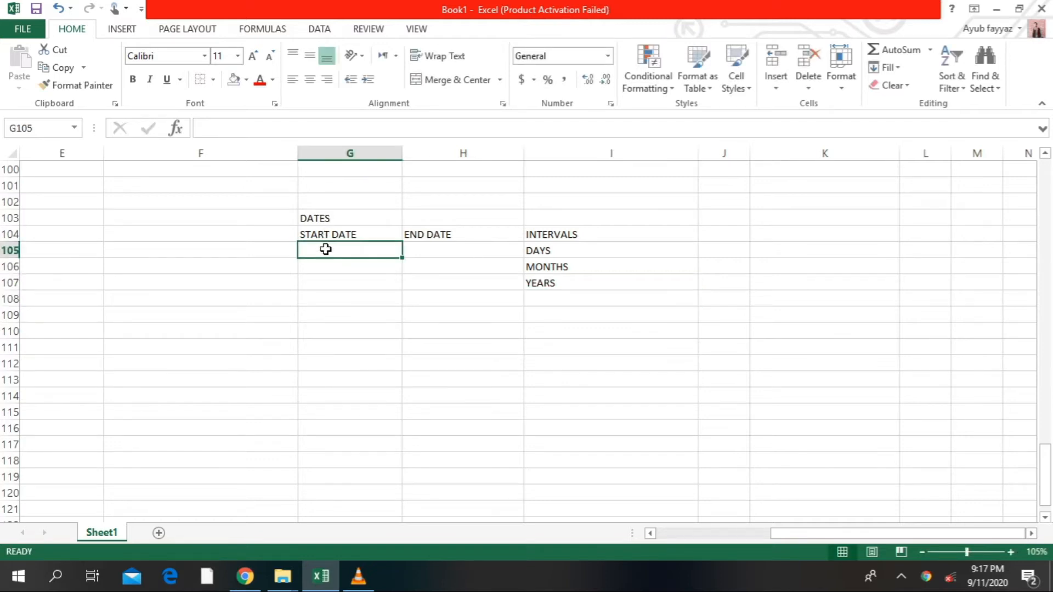
text(2-)
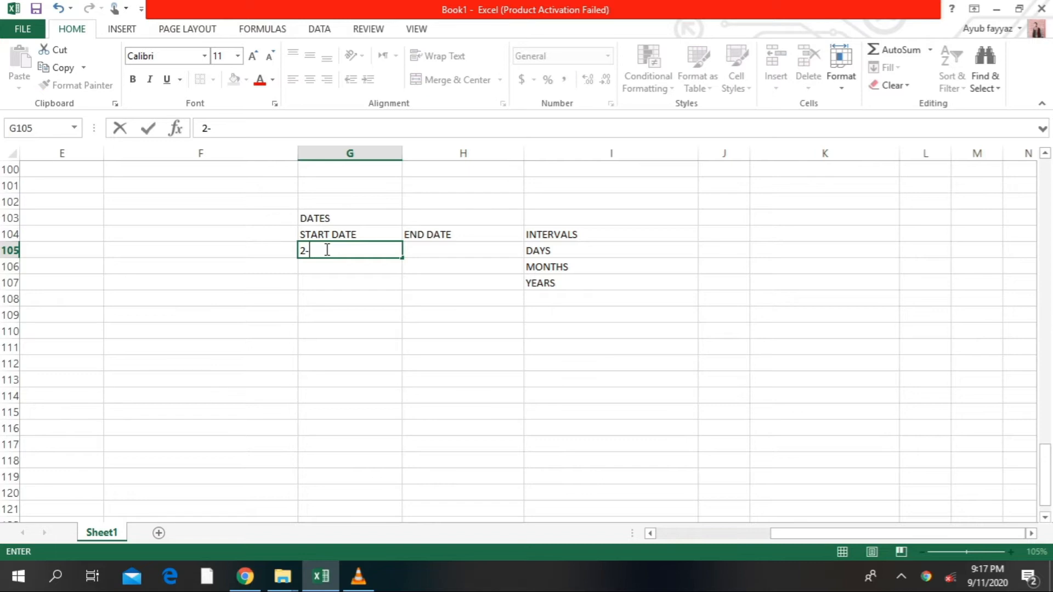
text(MAR-2014)
key(Tab)
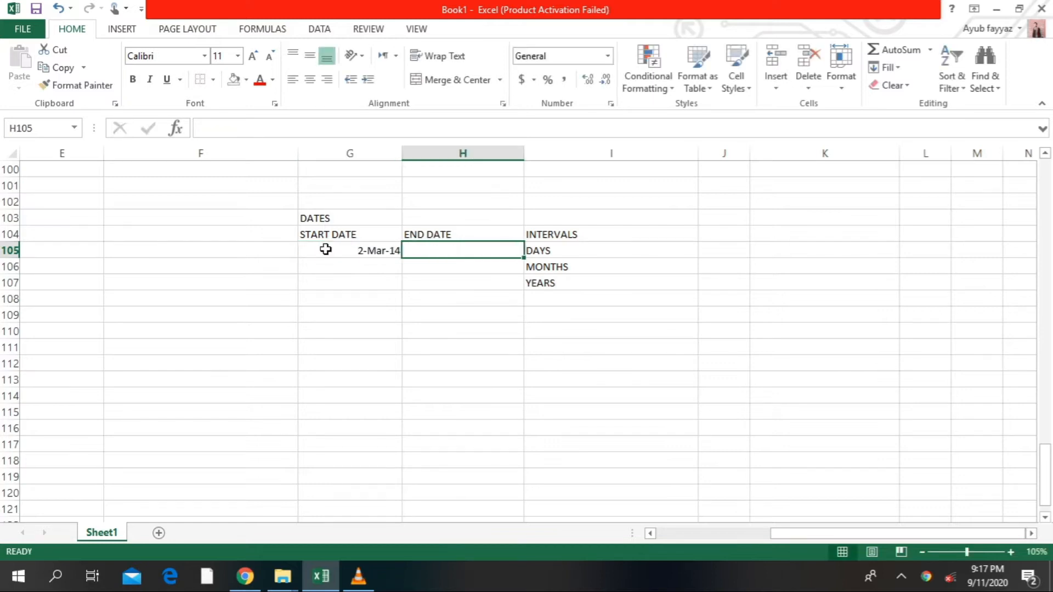
Step: Enter the end date 4-APR-2014 in cell H105
text(4-)
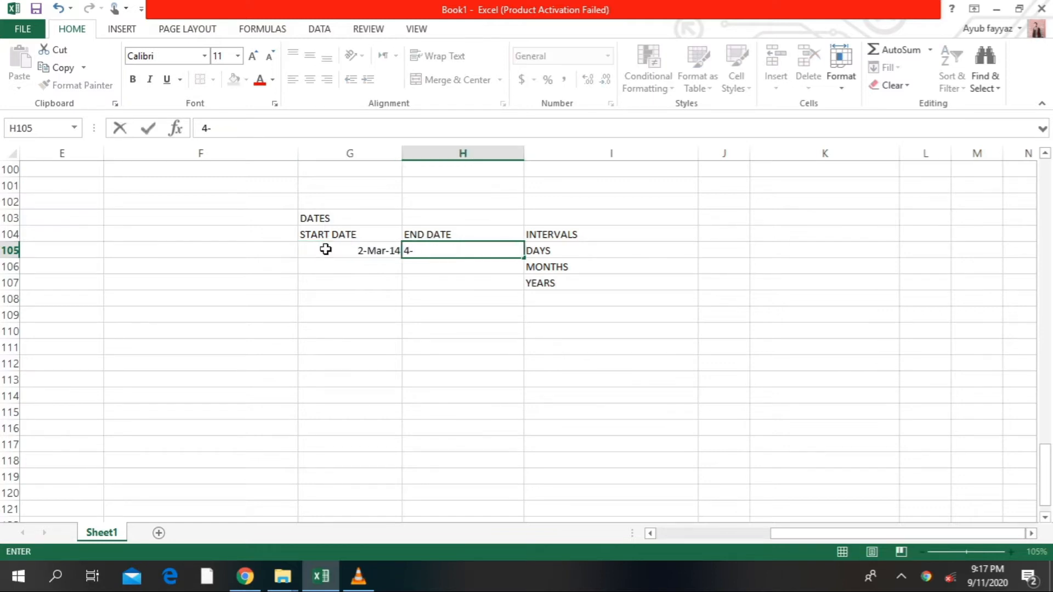
text(APR)
text(-20)
text(20)
text())
key(BackSpace)
key(BackSpace)
key(BackSpace)
text(14)
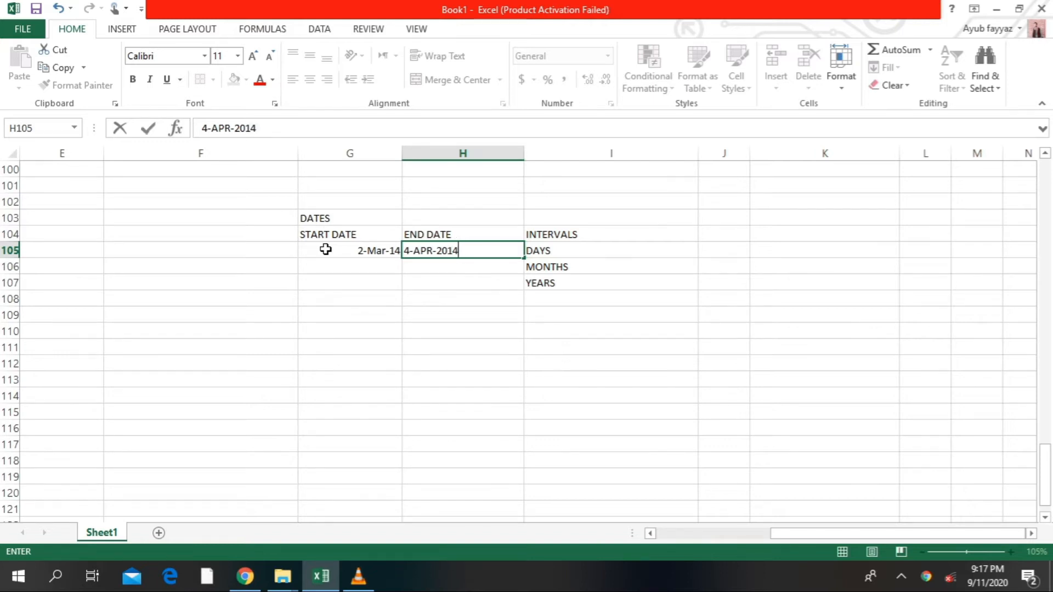
key(Return)
Step: Fill row 106 with the start date 3-JUN-2015 and the end date 4-APRIL-2017
key(Left)
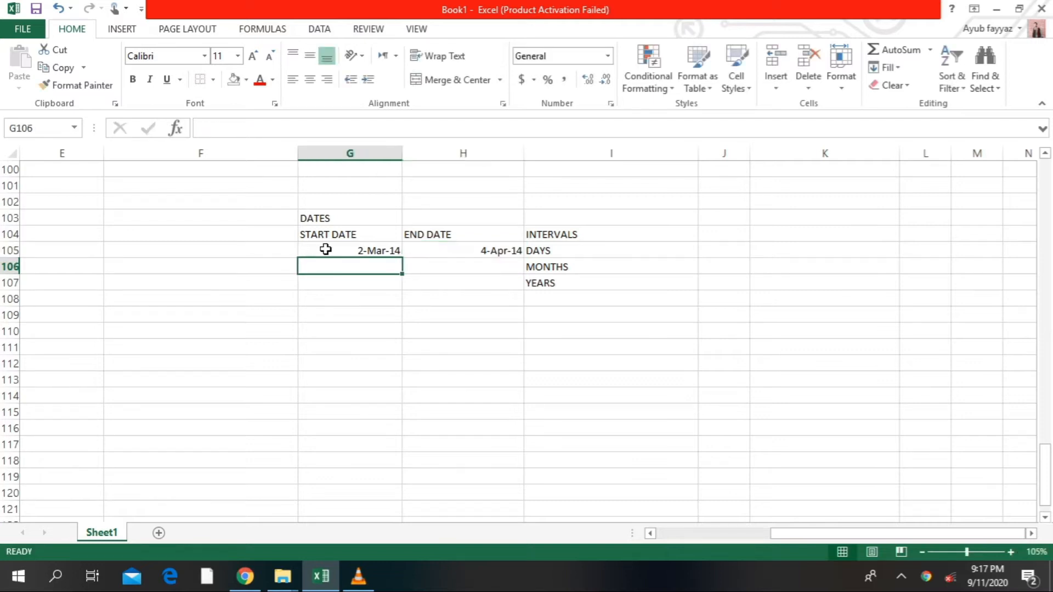
click(326, 249)
key(Down)
text(3-)
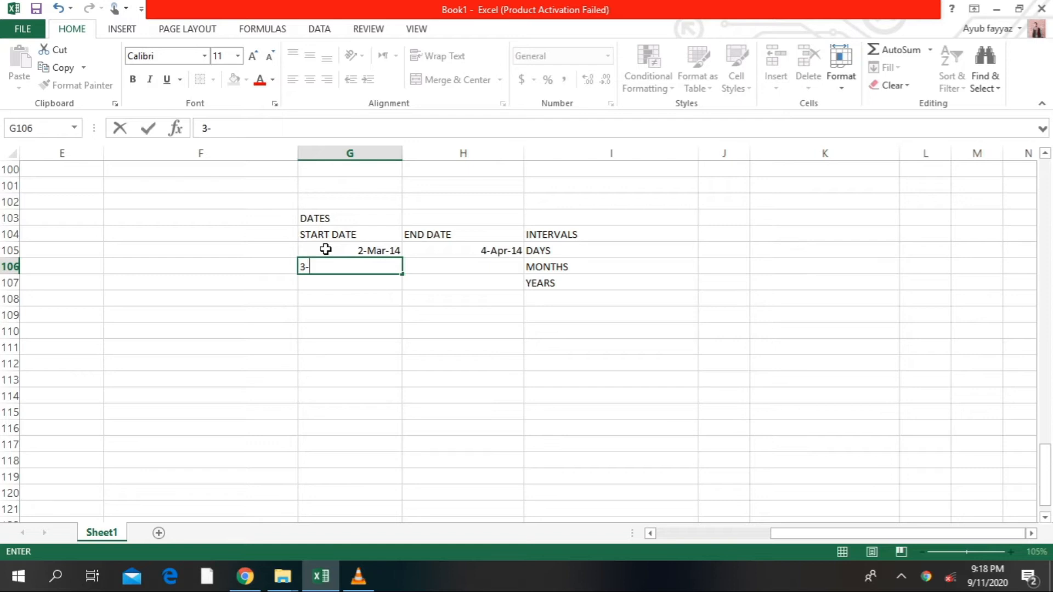
text(JUN-2015)
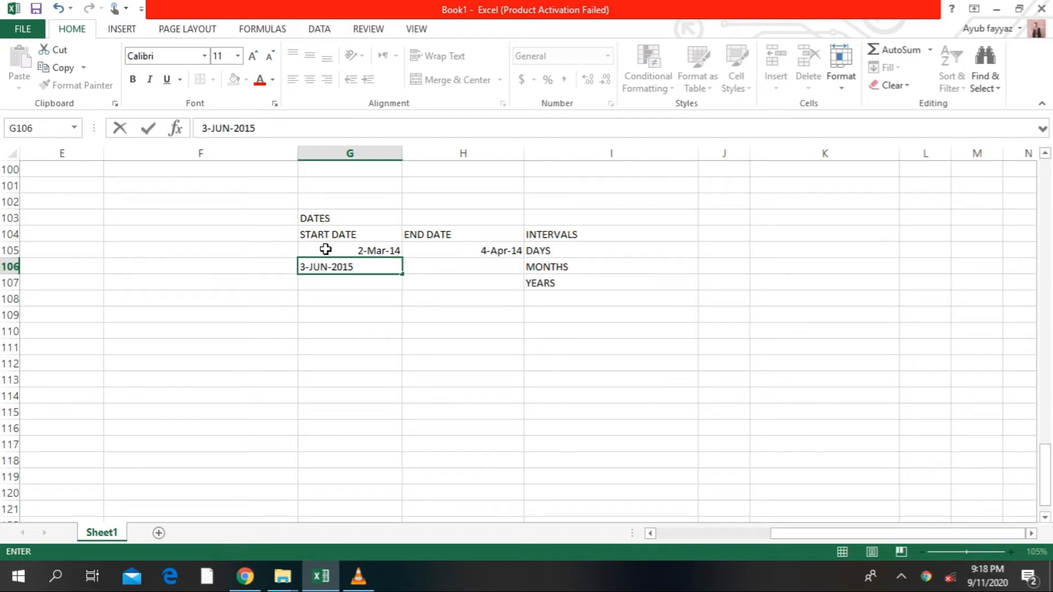
key(Tab)
text(4)
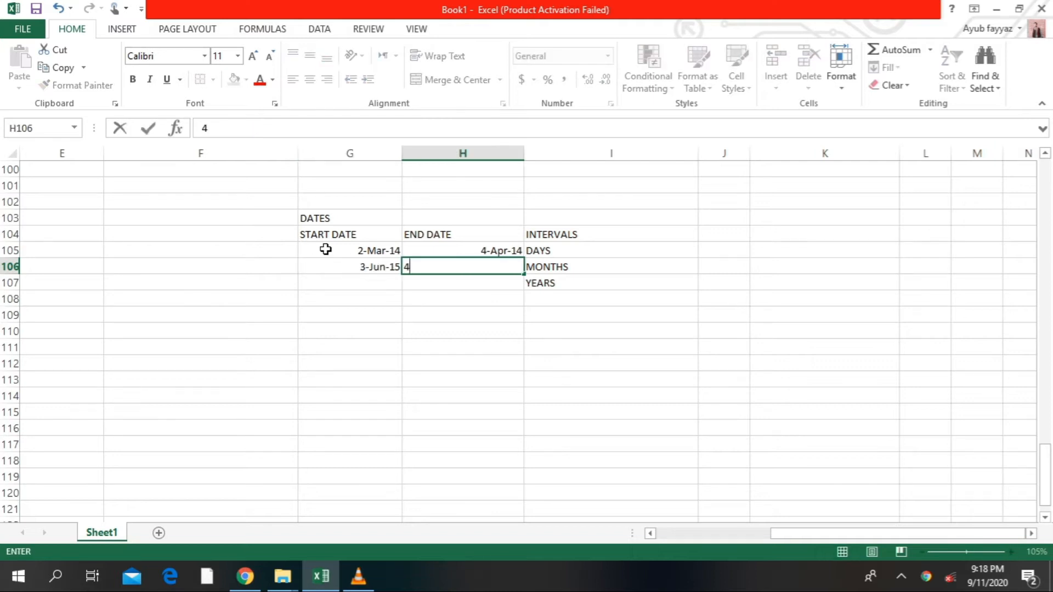
text(-APRIL-2017)
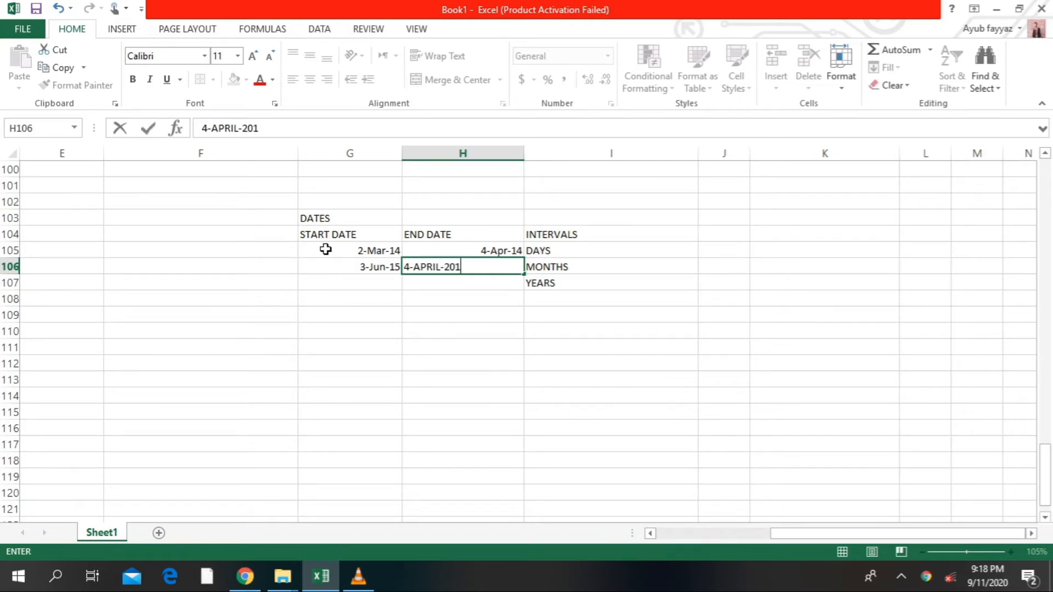
key(Return)
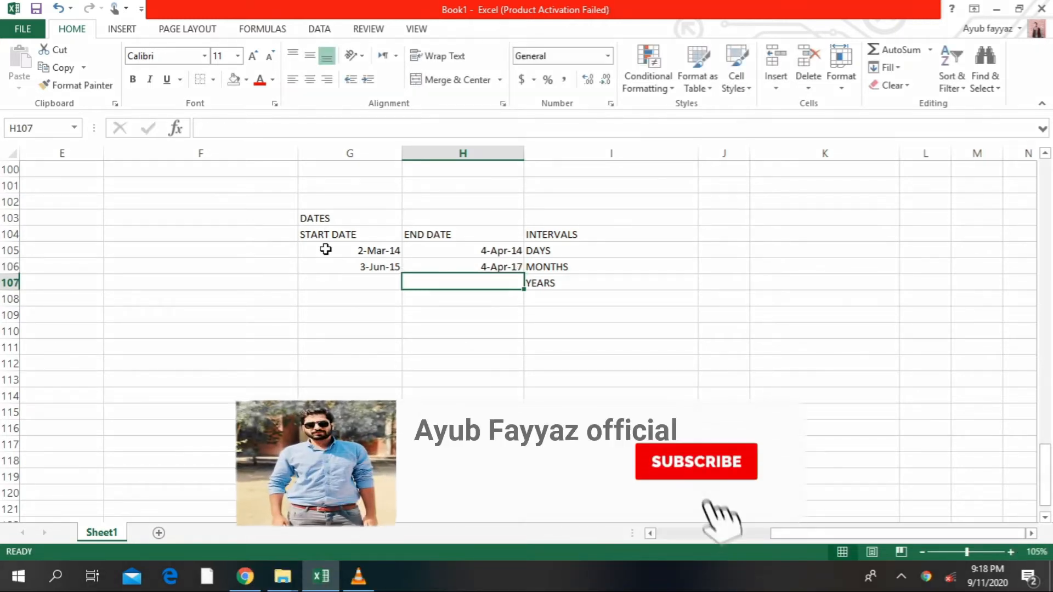
Step: Enter the start date 6-MAR-2018 in cell G107
key(Left)
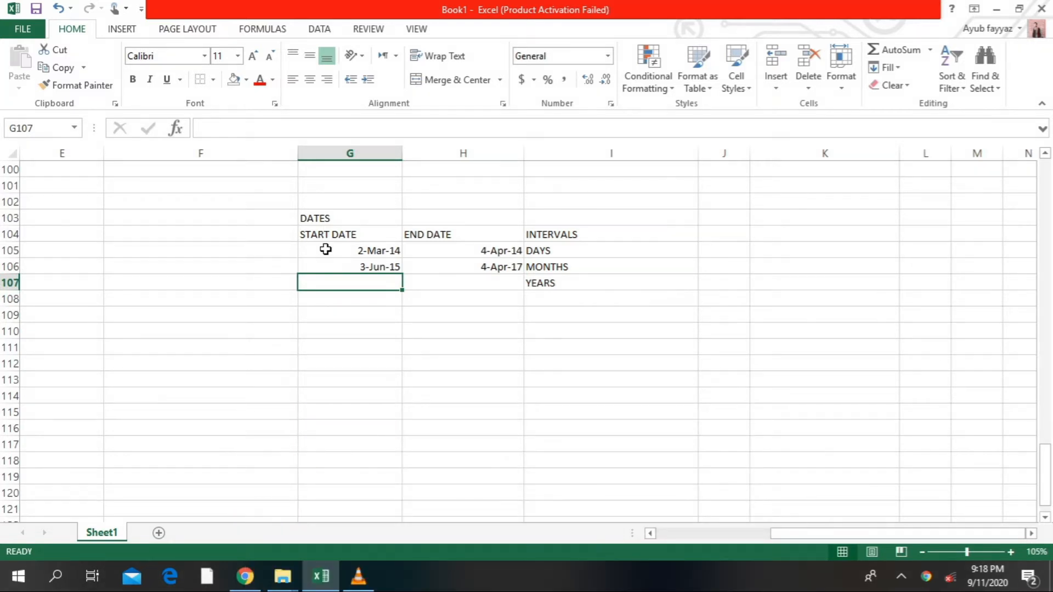
text(6)
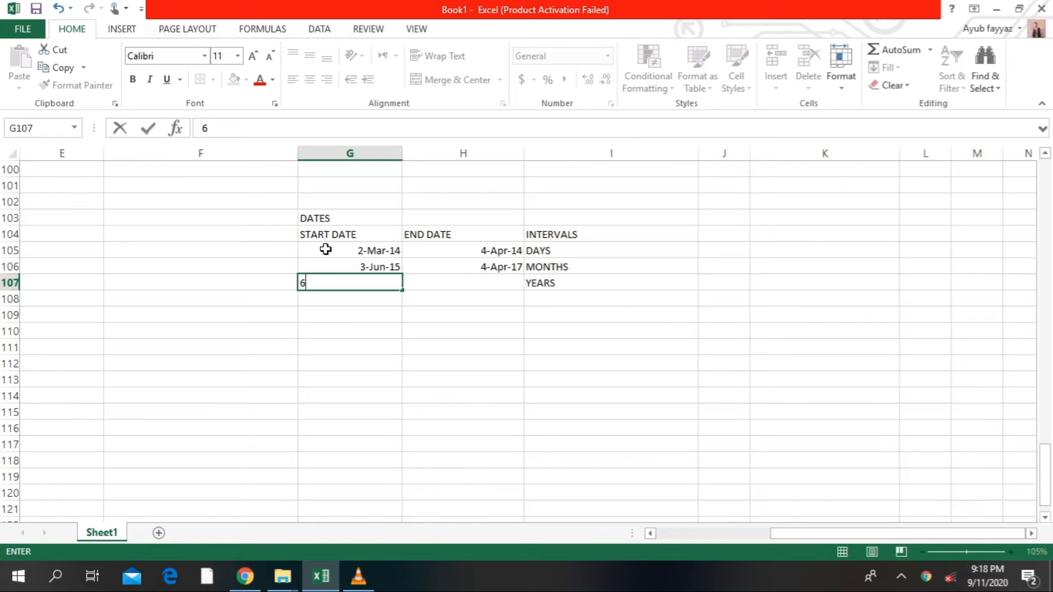
text(-MAR-201)
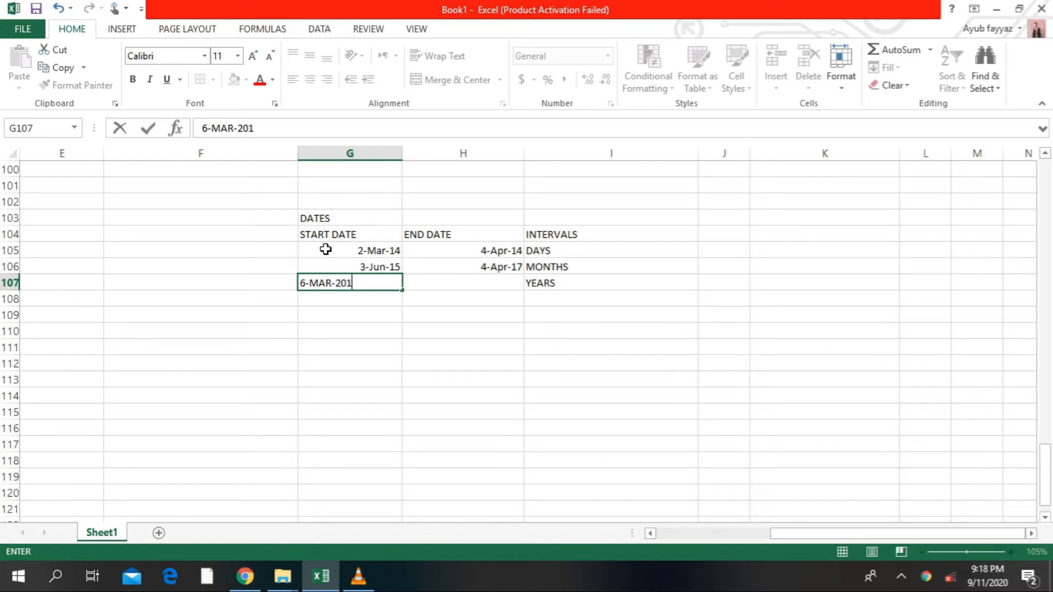
text(8)
key(Tab)
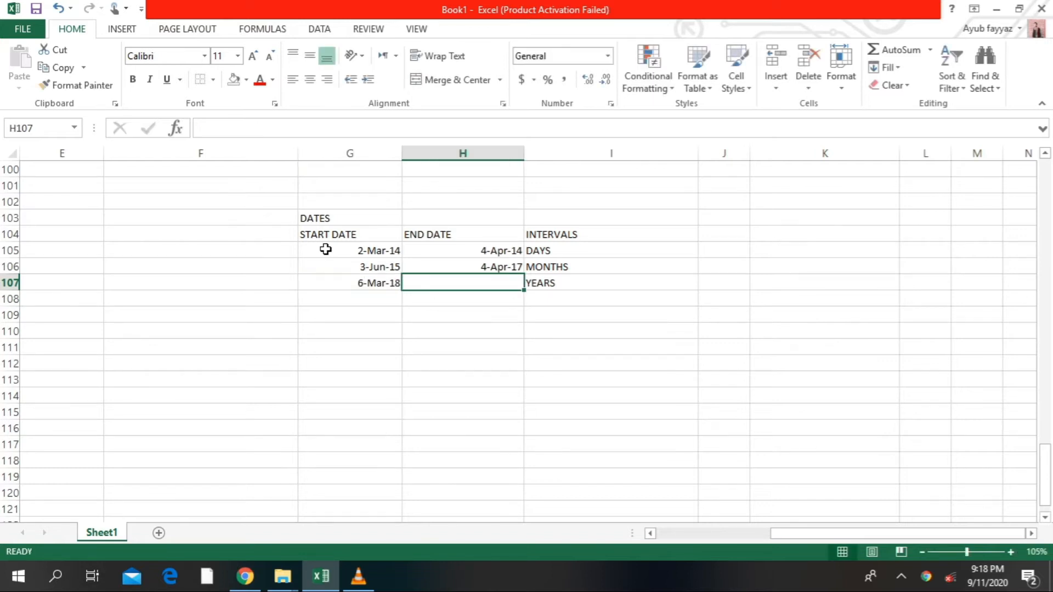
Step: Enter the end date 7-MAR-2019 in cell H107
text(7-M)
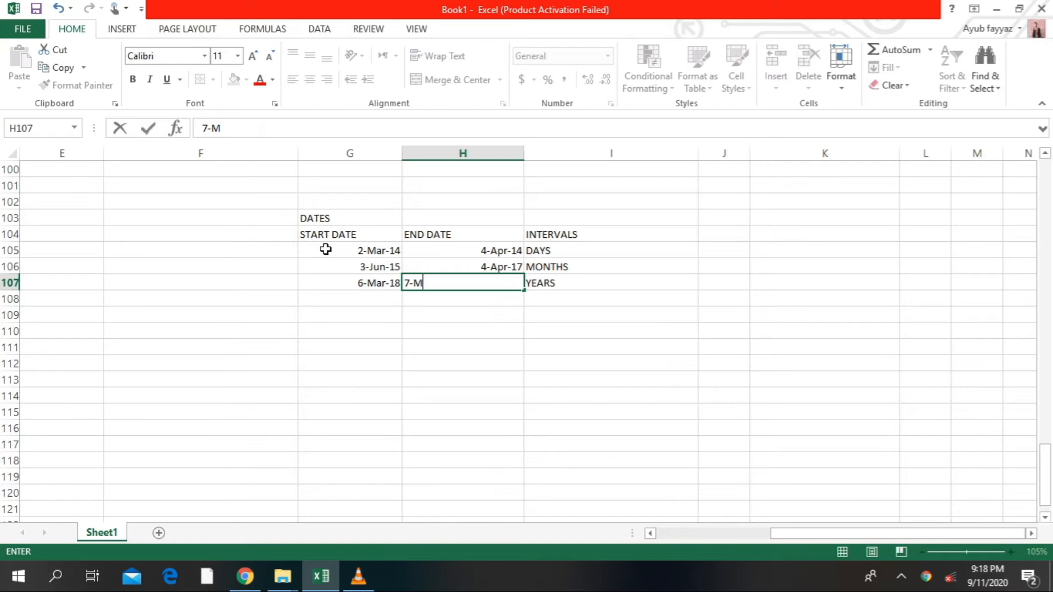
text(ARCH)
key(BackSpace)
key(BackSpace)
text(-)
text(201)
text(9)
key(Tab)
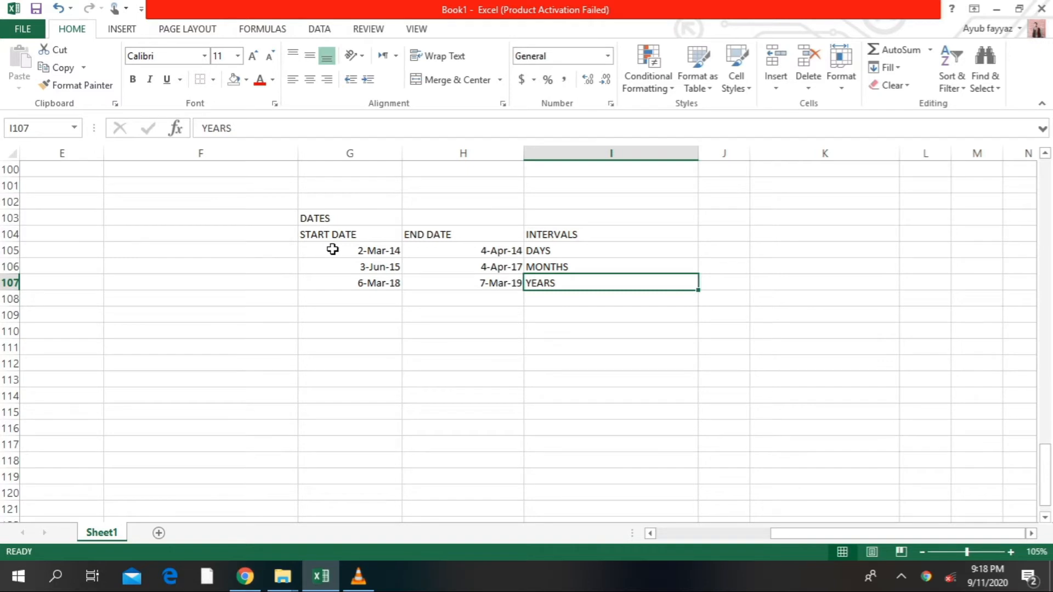
Step: Apply all borders to the table range G104:I108
click(326, 236)
drag(326, 236, 559, 291)
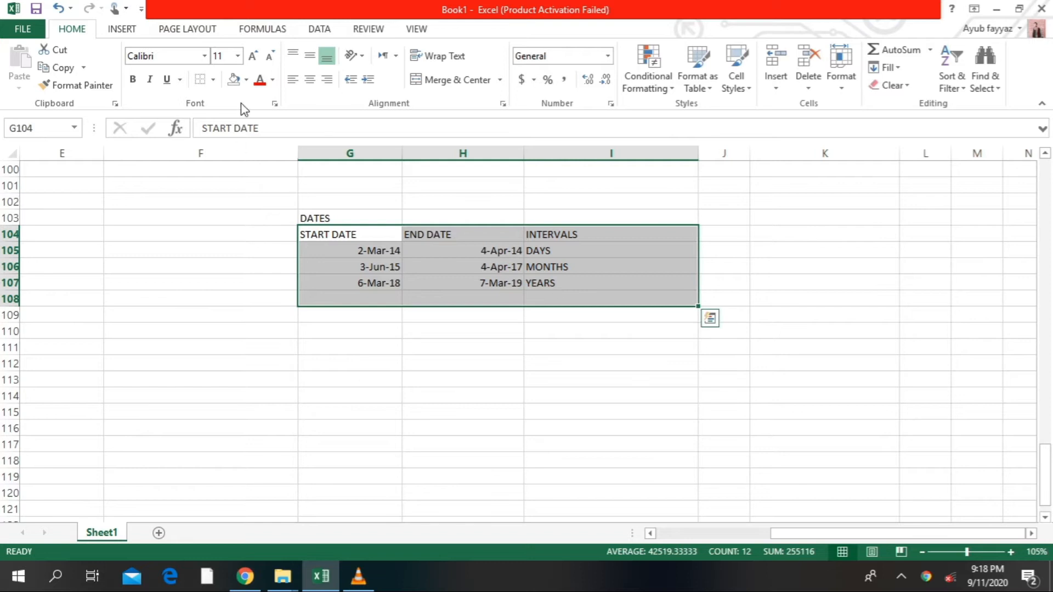
click(213, 81)
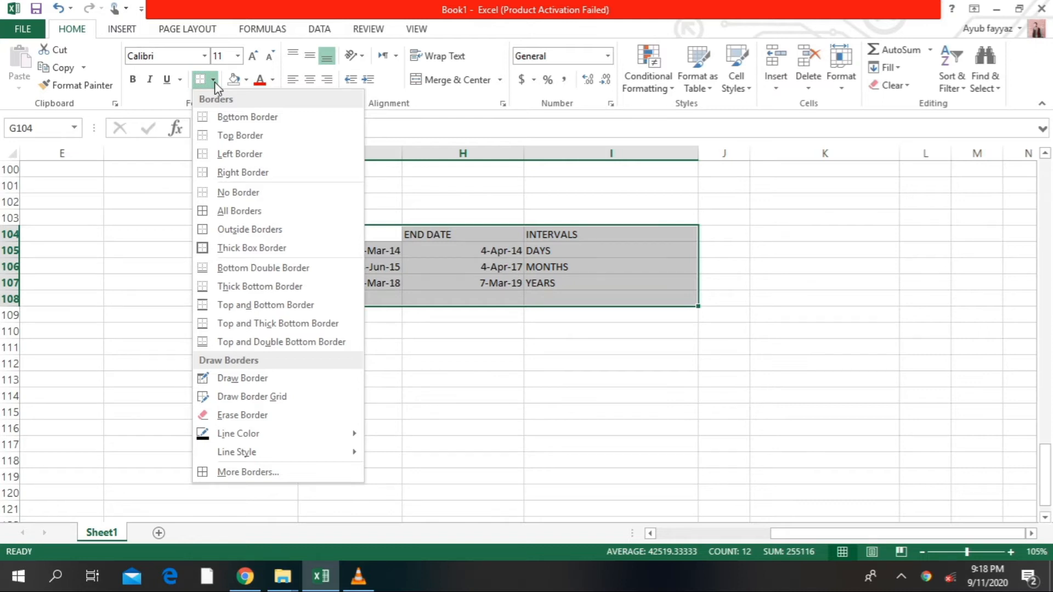
click(226, 210)
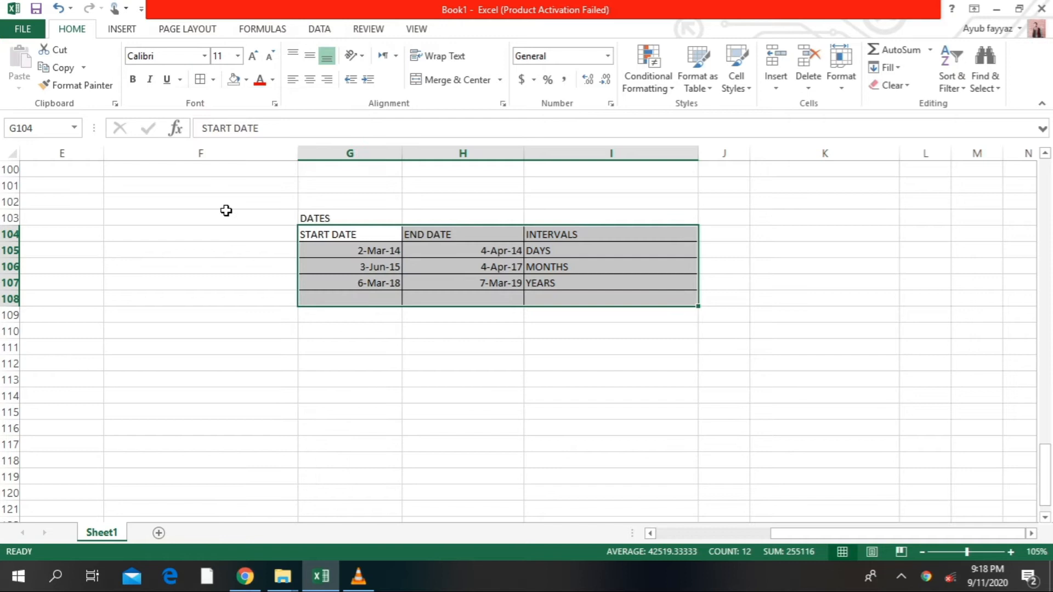
Step: Format the table range G104:I108 in bold at font size 14 with a light gray fill
click(132, 79)
click(253, 55)
click(253, 55)
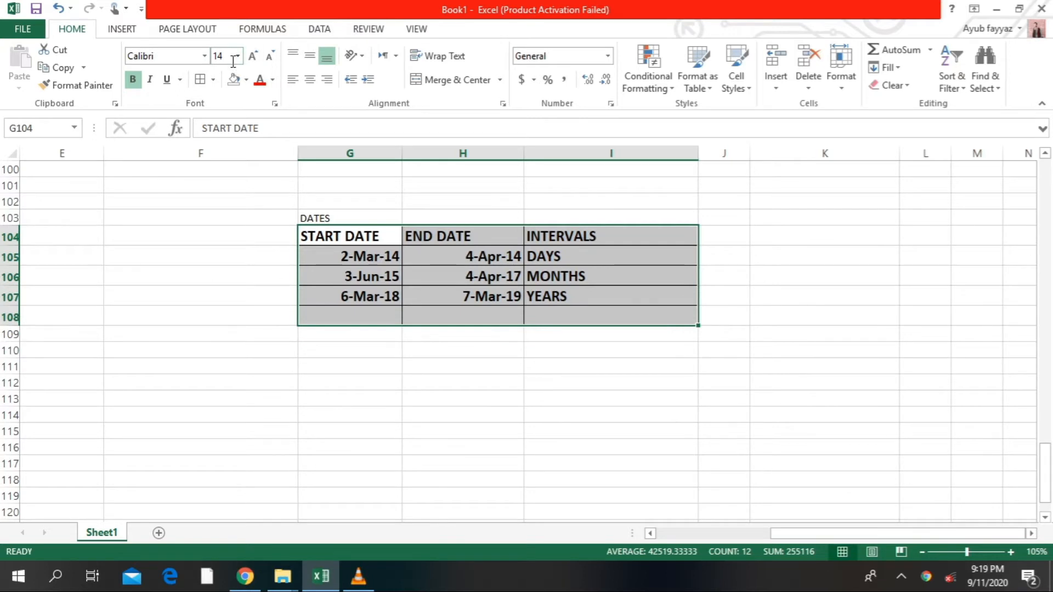
click(246, 79)
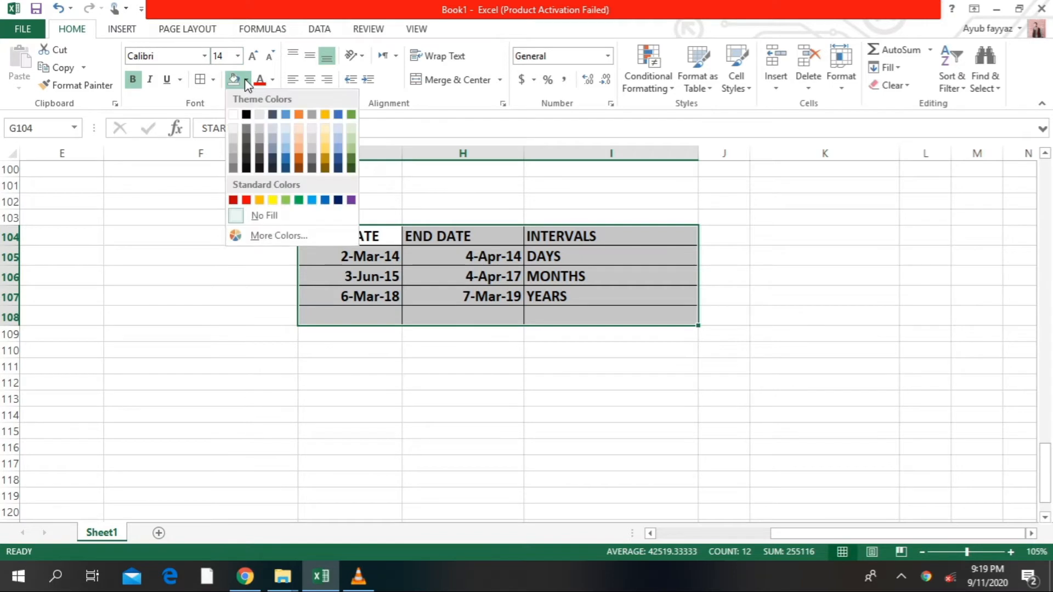
click(234, 151)
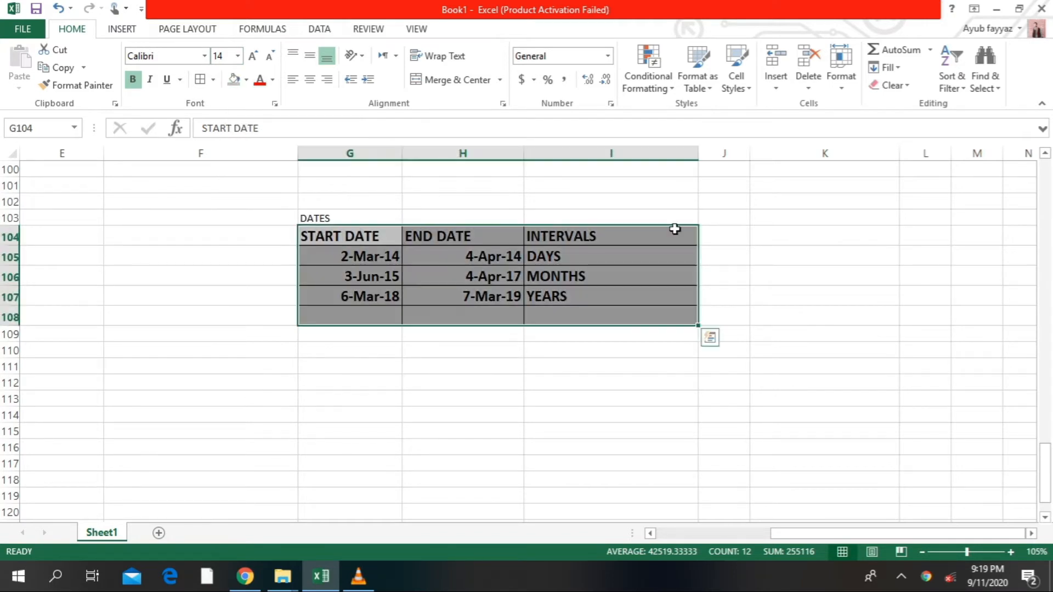
Step: Enter the formula =DATEDIF(G105,H105,"D") in cell J105 to calculate the first row's interval in days
click(772, 245)
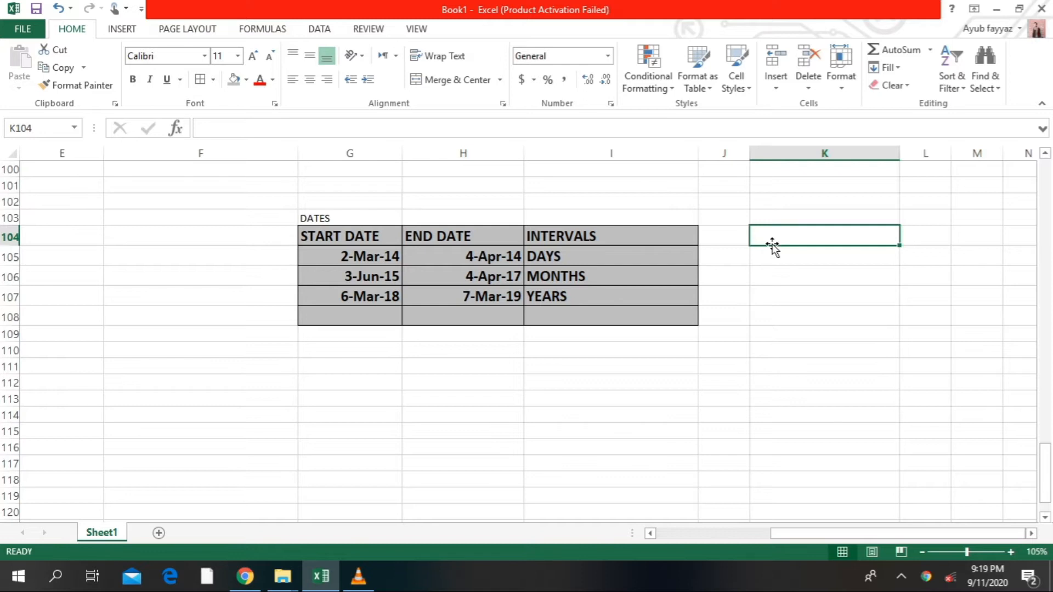
click(731, 245)
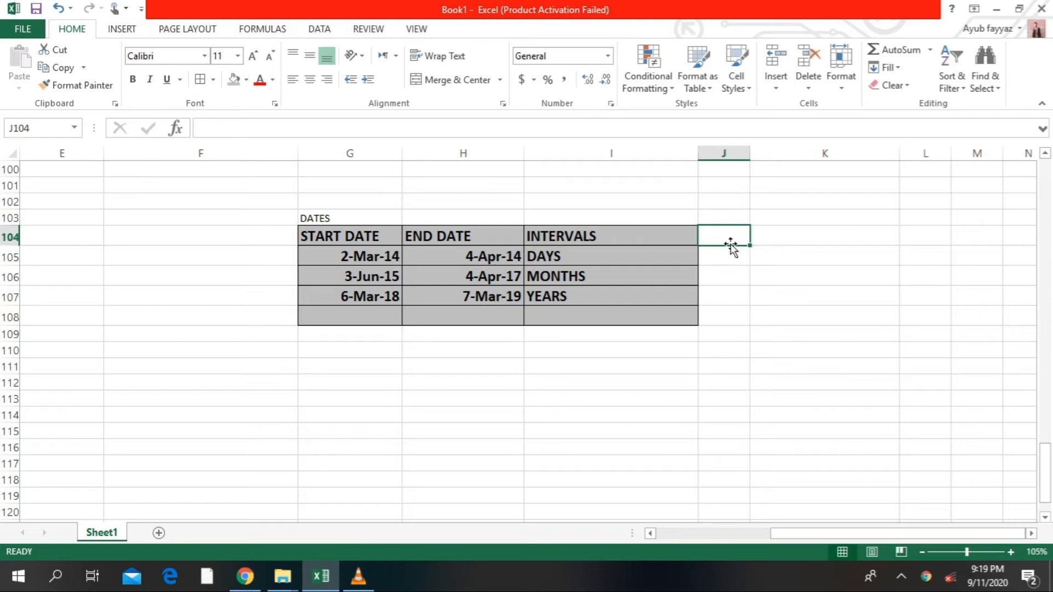
click(722, 264)
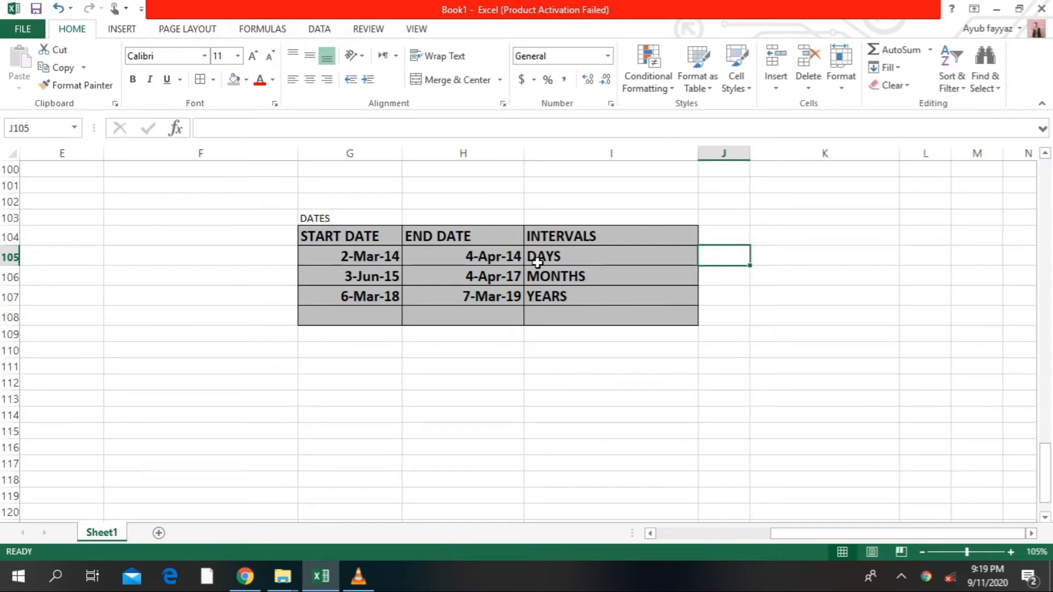
text(=)
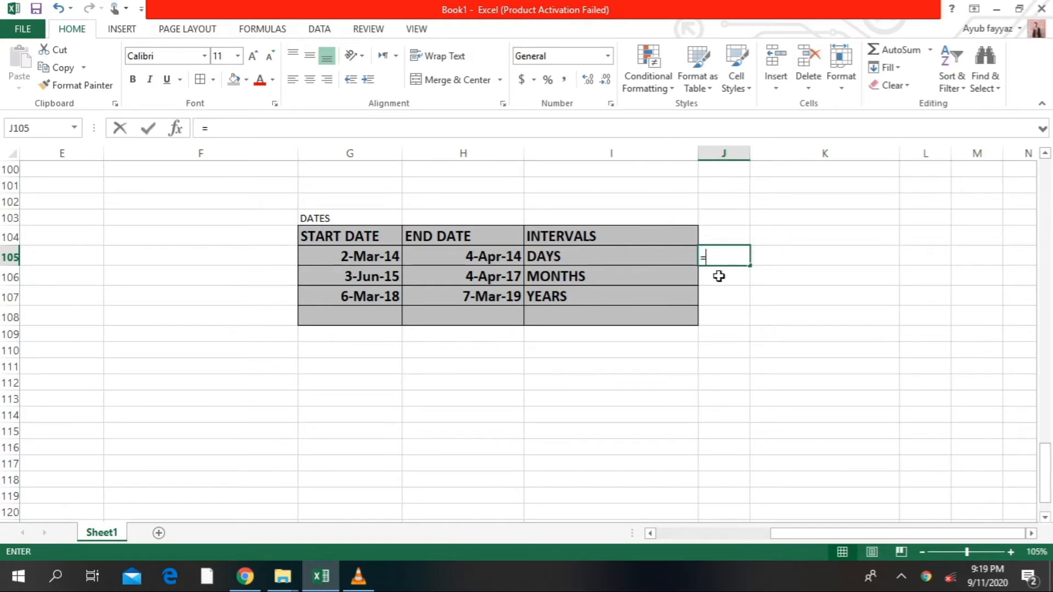
text(DA)
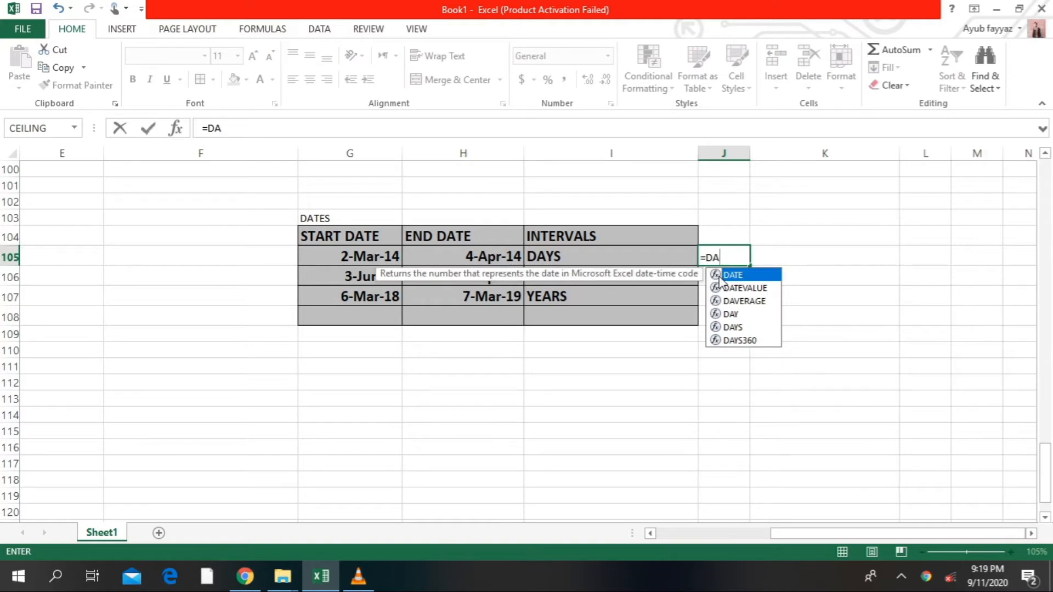
text(R)
key(BackSpace)
text(TEDIF)
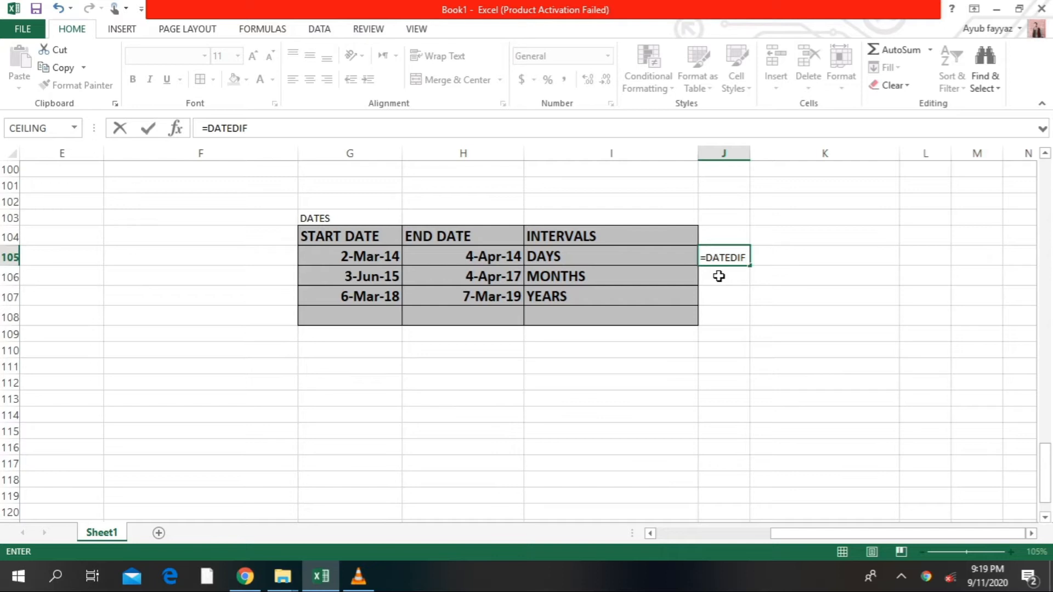
text(()
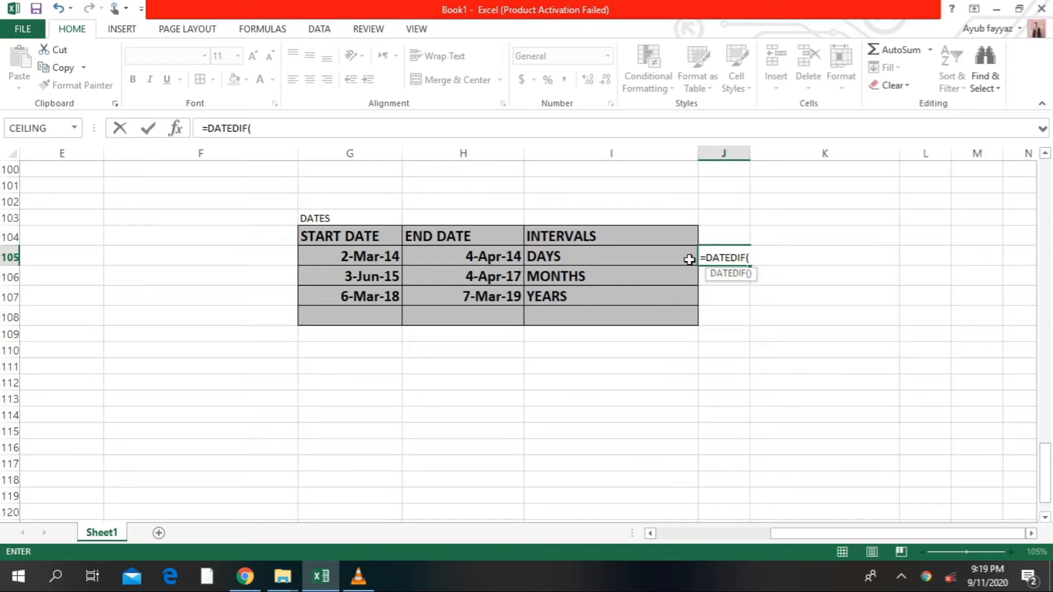
click(354, 255)
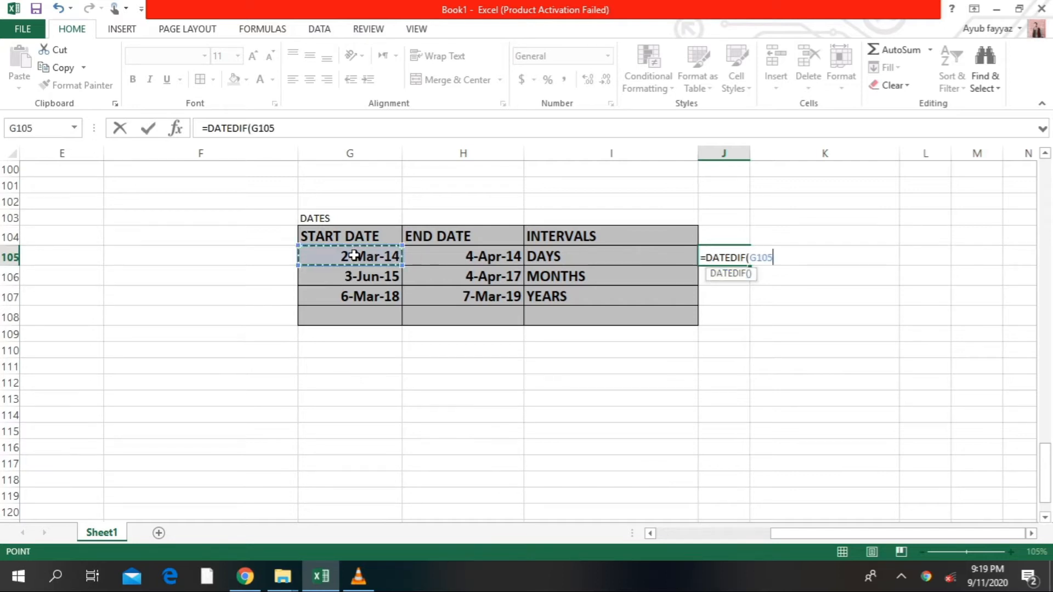
text(,)
click(450, 260)
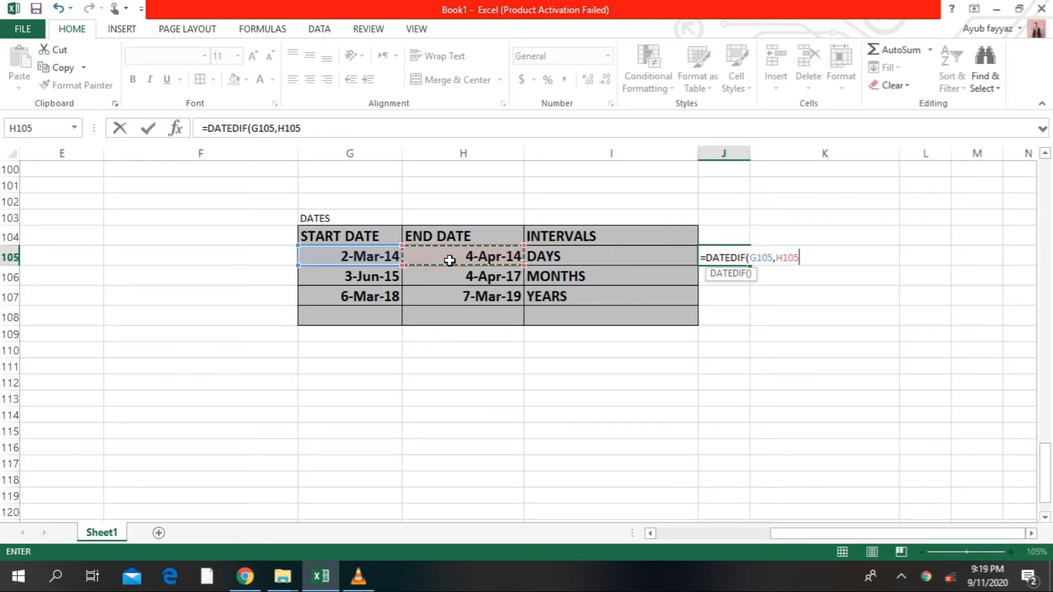
text(,")
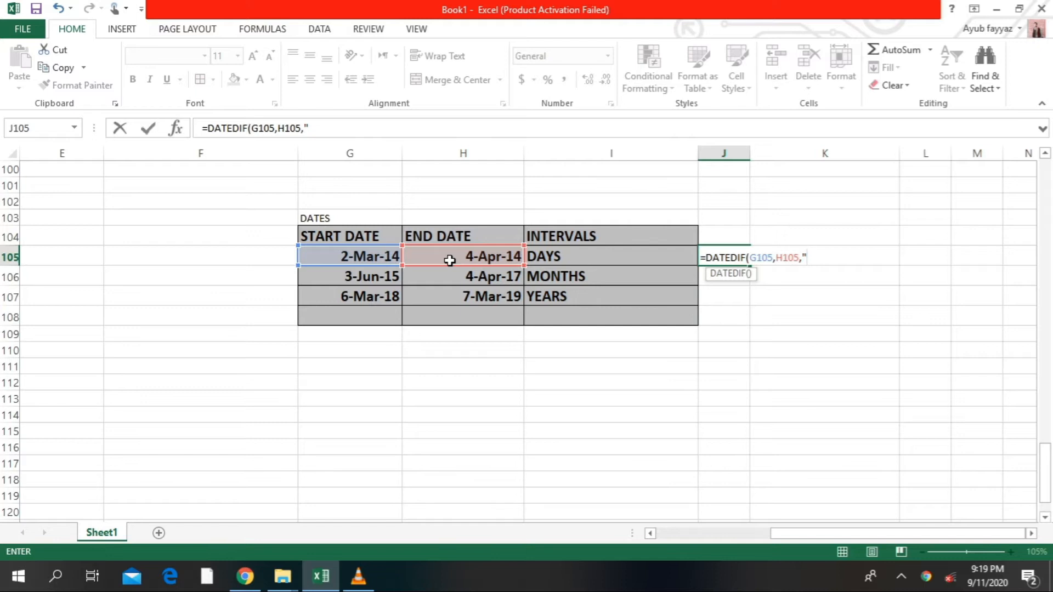
text(D"))
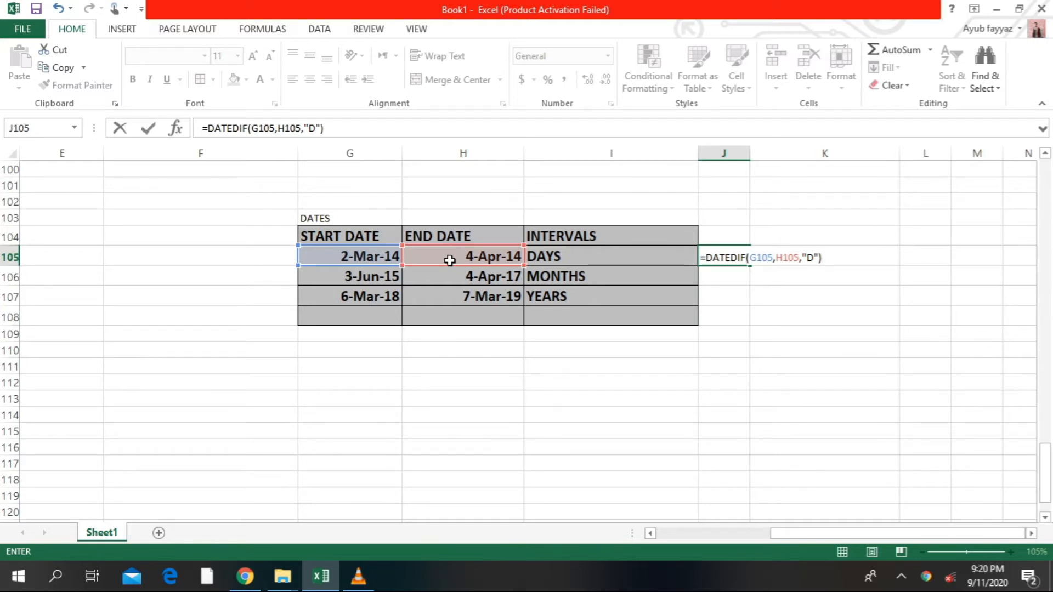
key(Return)
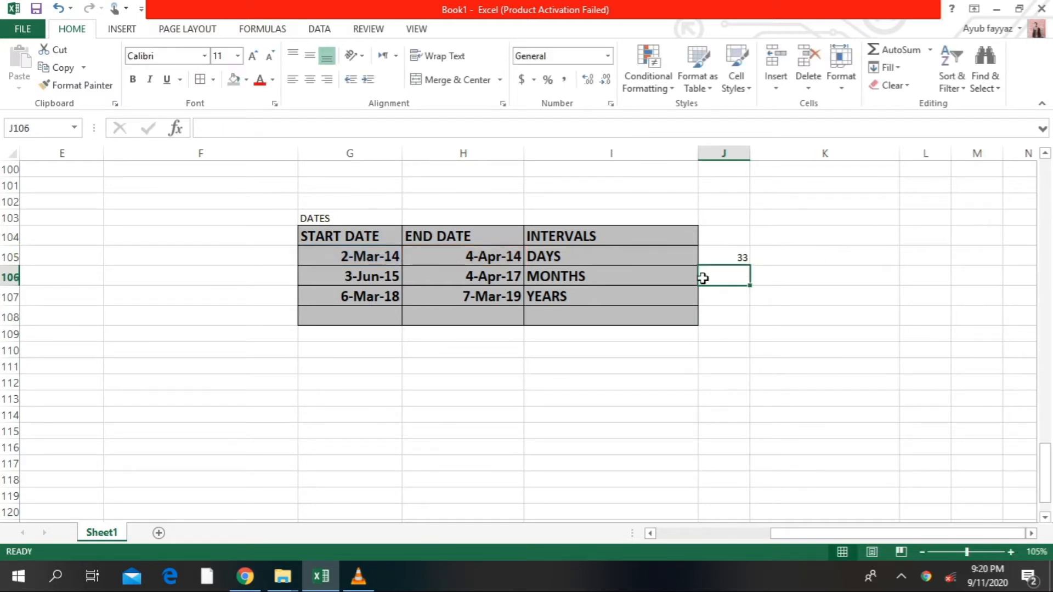
click(723, 257)
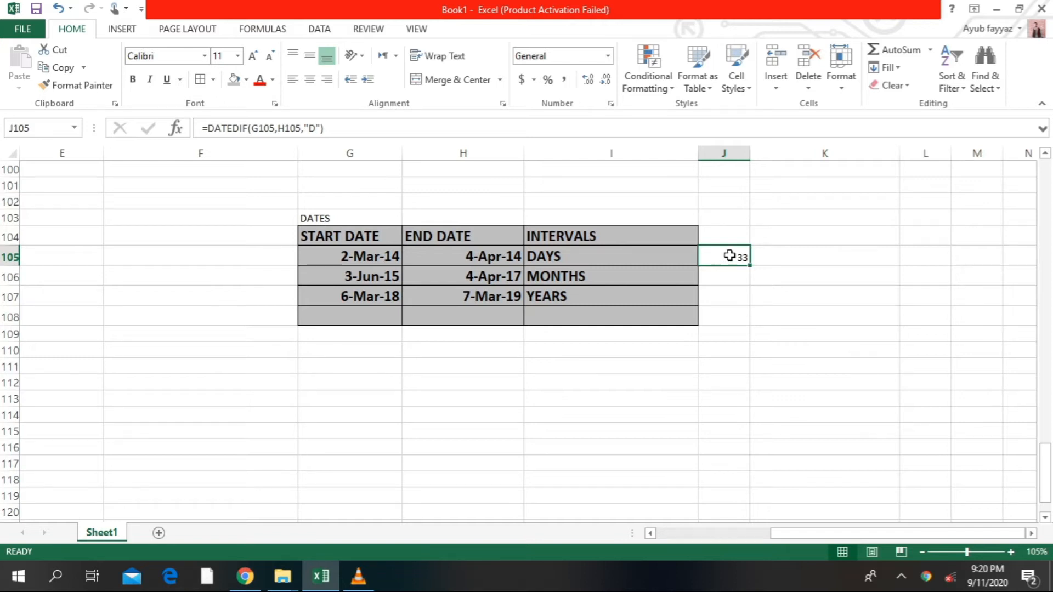
Step: Enter a formula in cell K105 that references cell J106
click(791, 263)
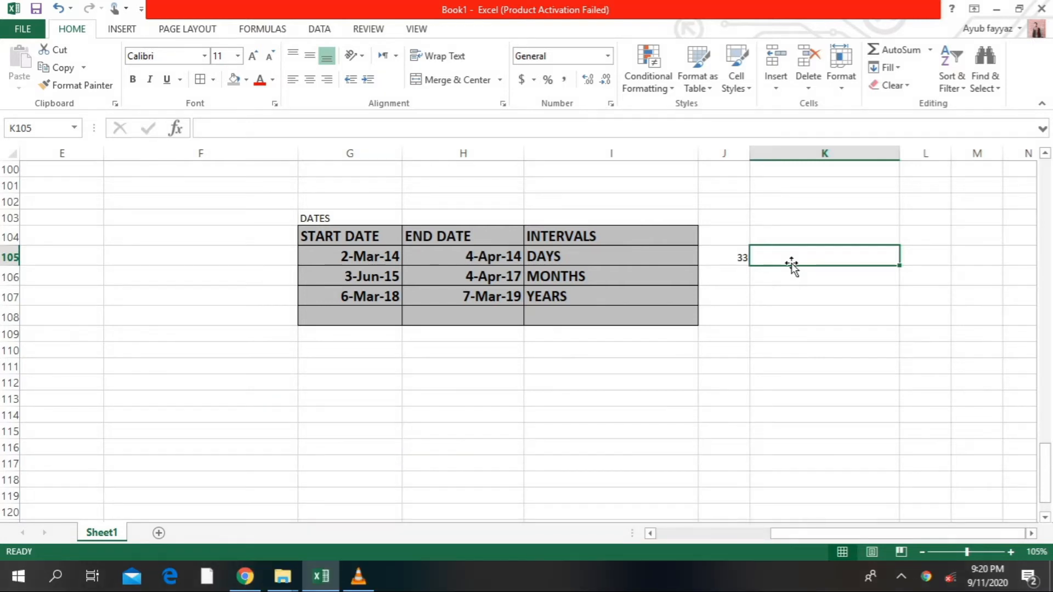
text(=)
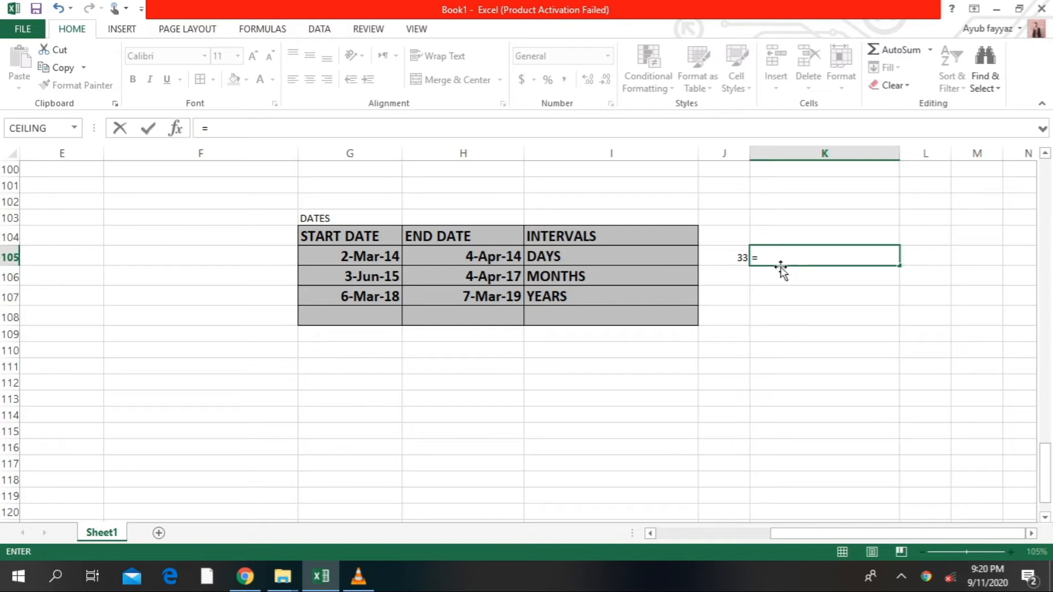
click(727, 276)
key(ctrl+Return)
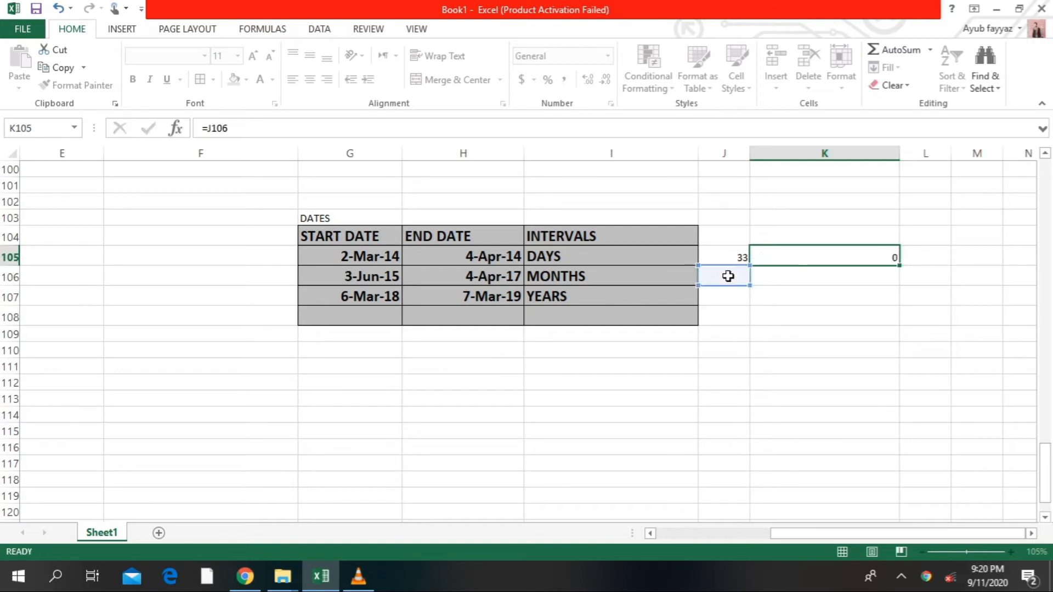
Step: Enter the formula =DATEDIF(G106,H106,"M") in cell J106 to calculate the second row's interval in months
click(727, 276)
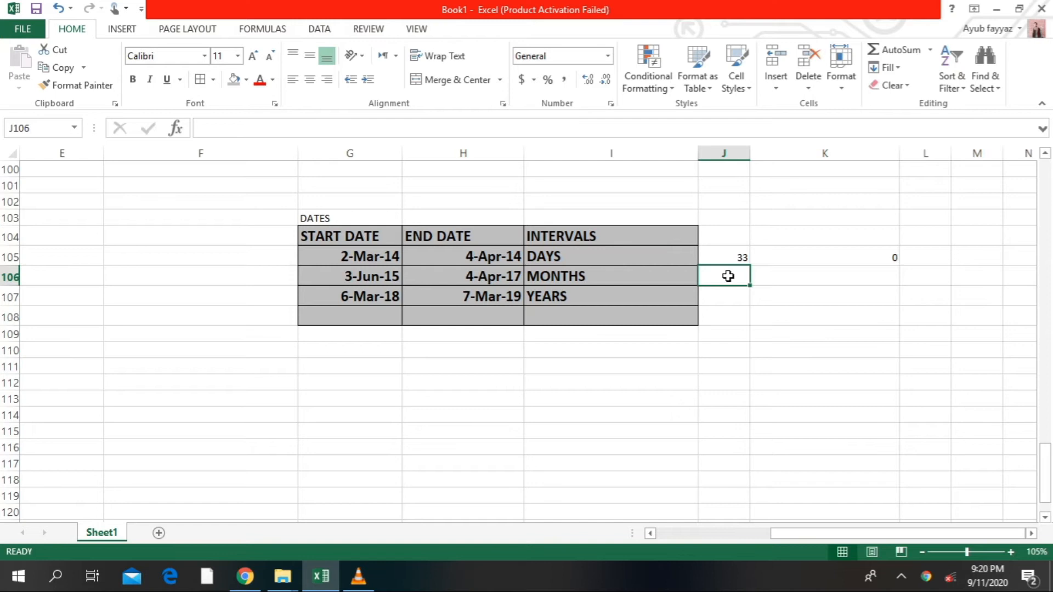
text(=)
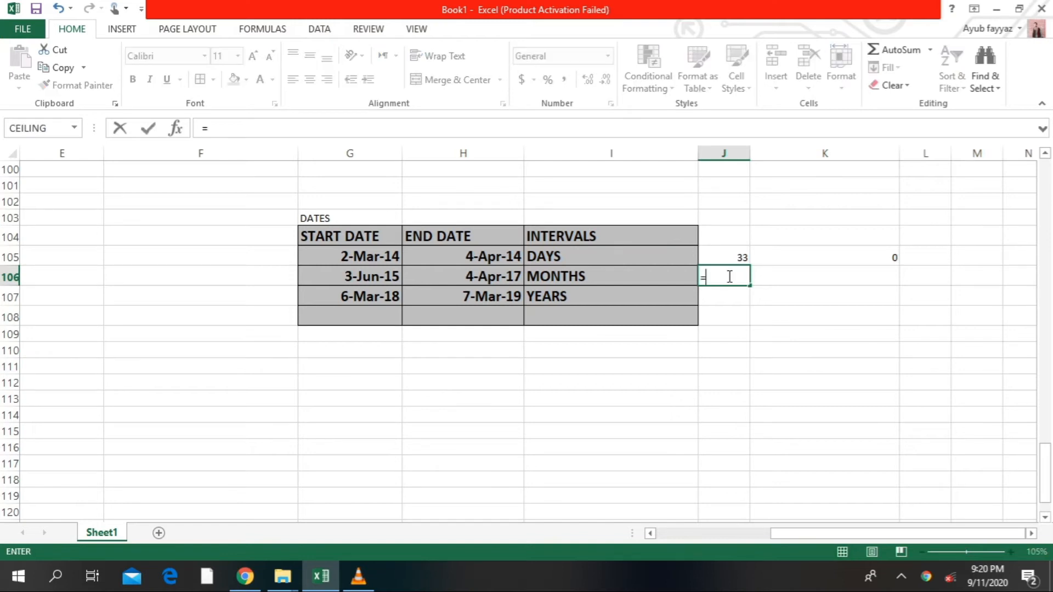
text(DA)
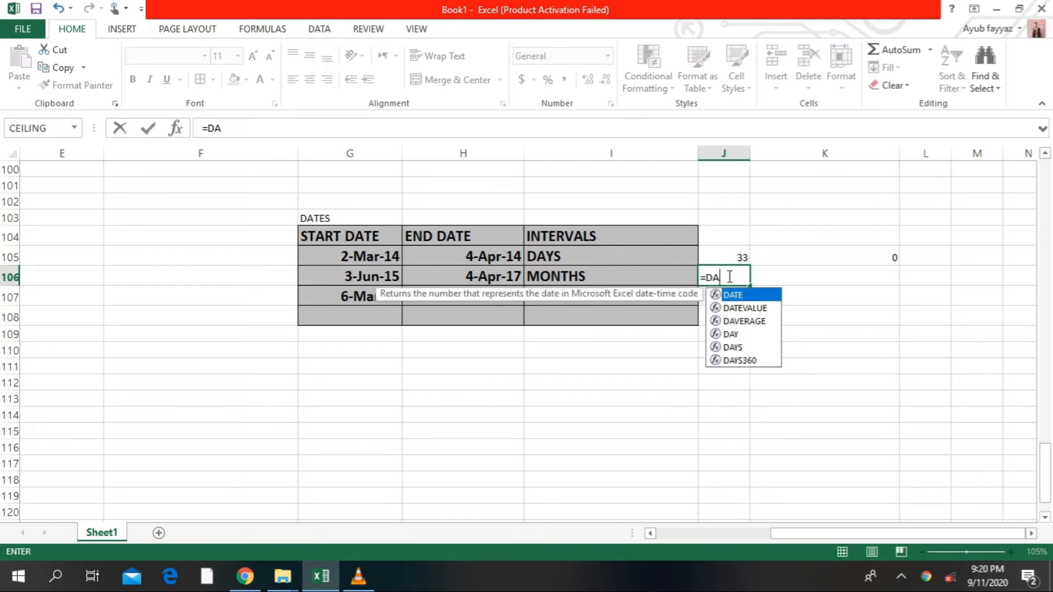
text(TEDIF)
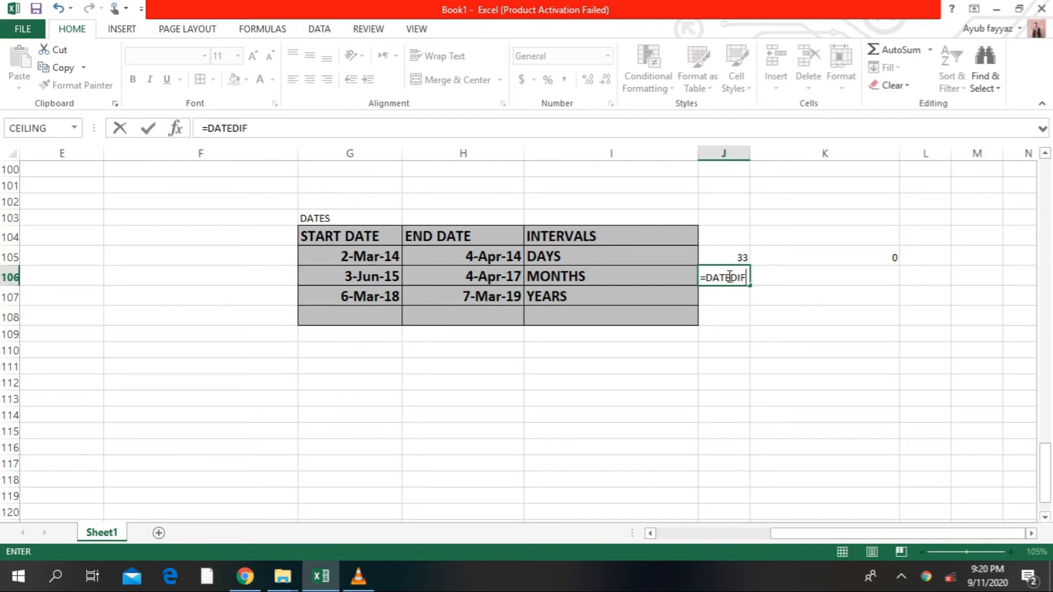
text(()
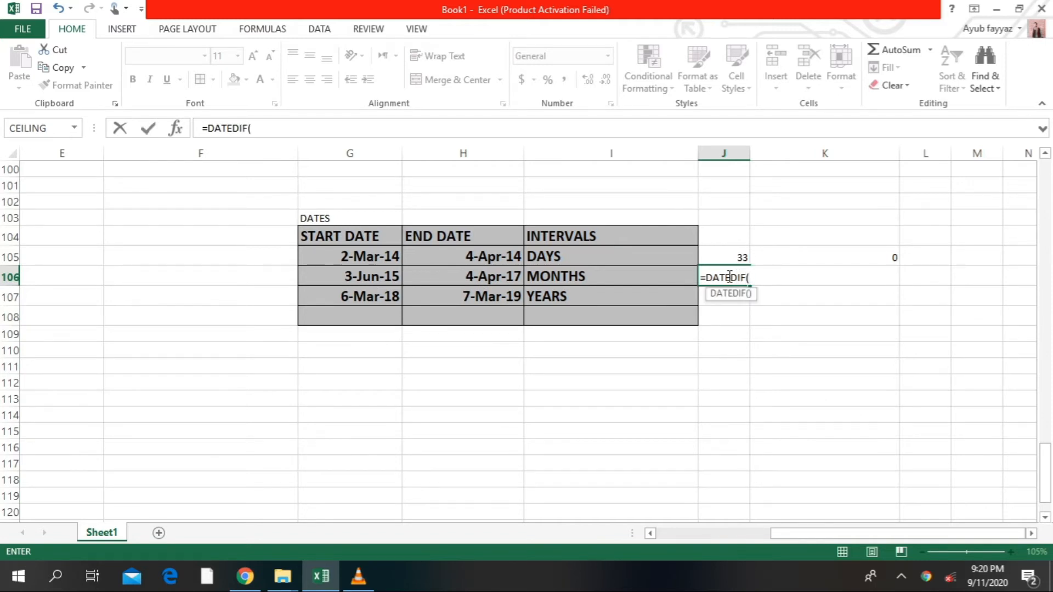
click(395, 272)
text(,)
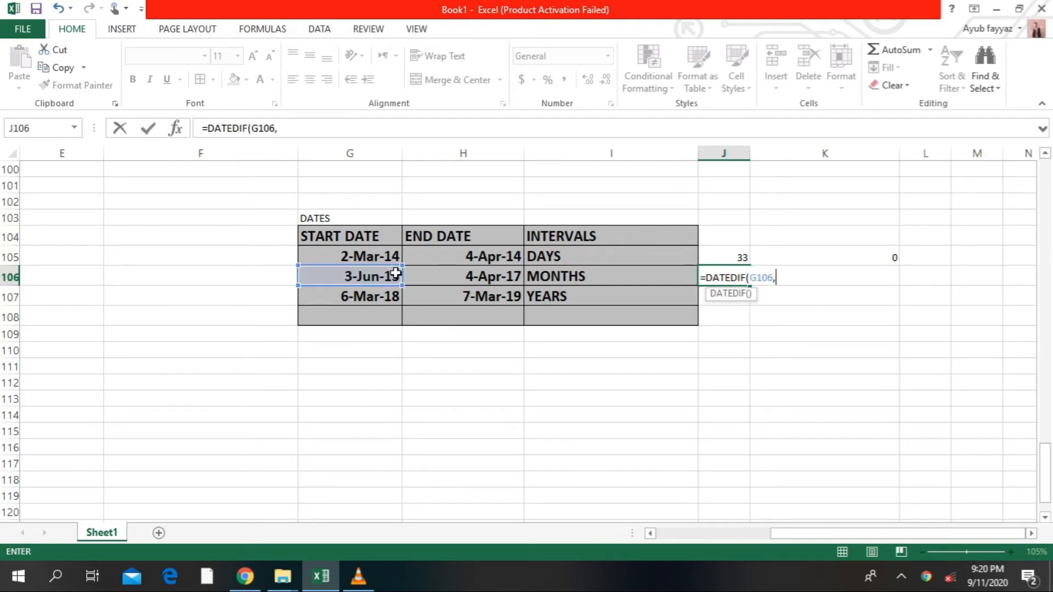
click(434, 282)
text(,)
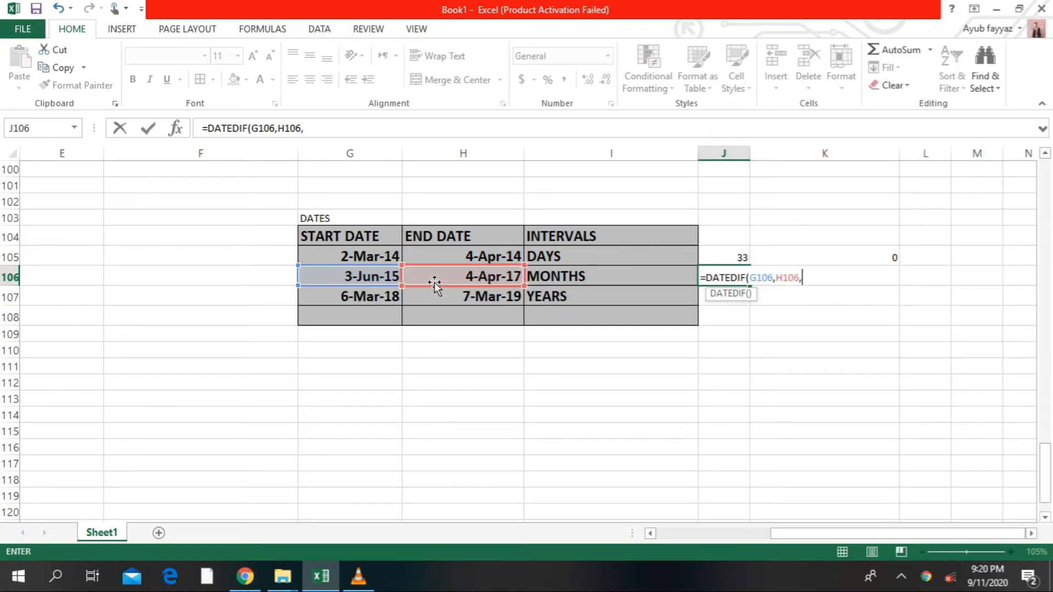
text("M")
text())
key(Return)
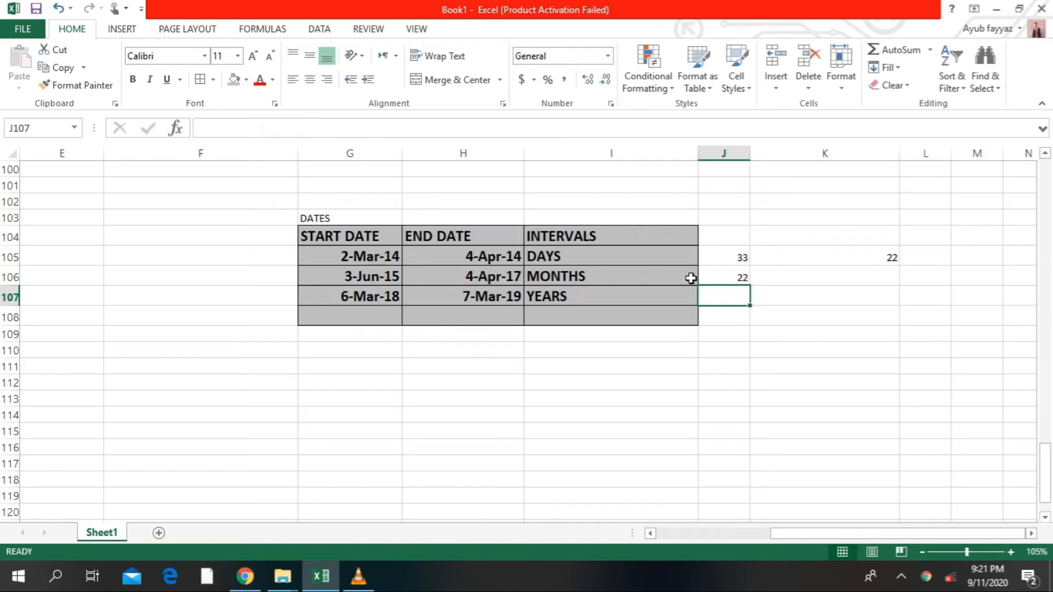
Step: Clear the stray formula from cell K105
click(722, 279)
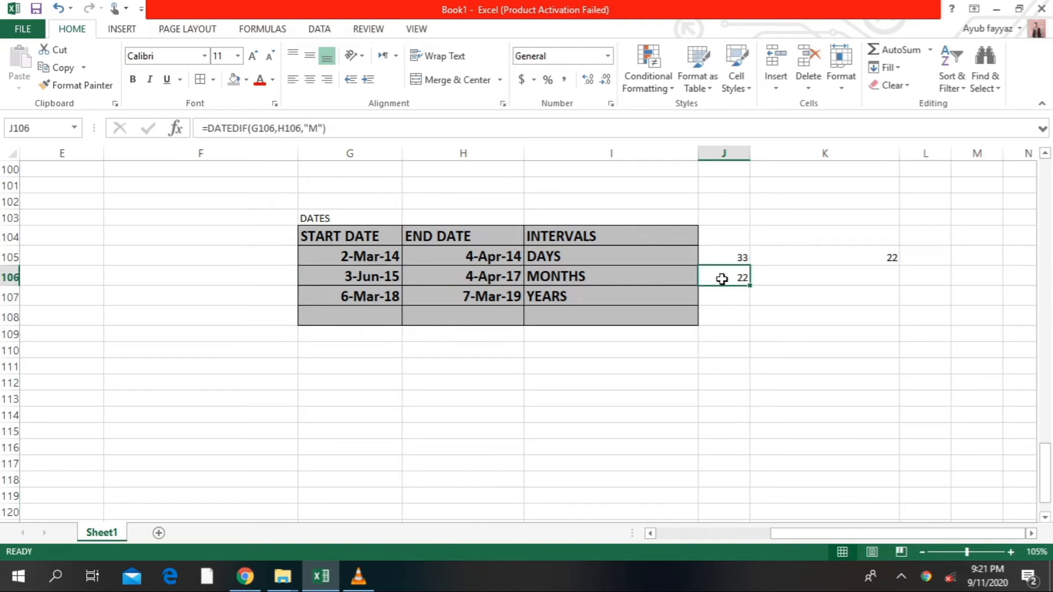
click(811, 264)
key(Delete)
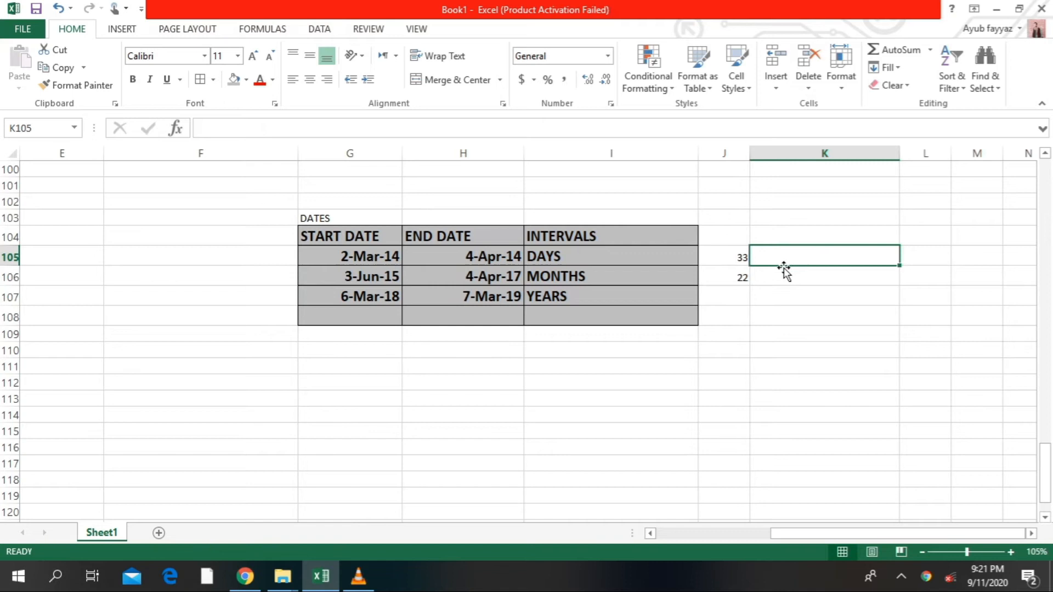
click(721, 279)
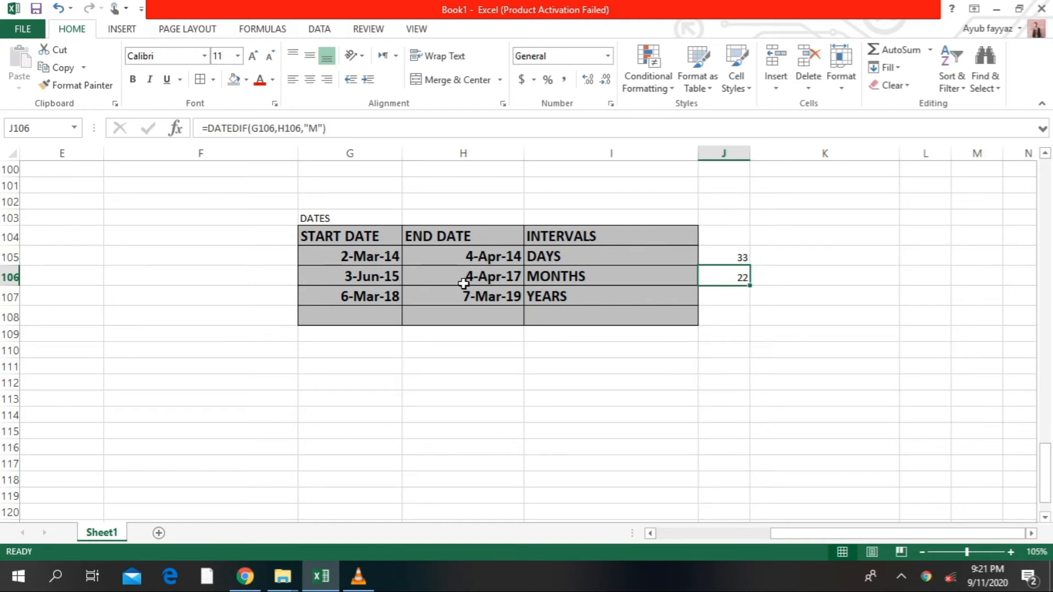
click(721, 296)
click(720, 280)
click(719, 300)
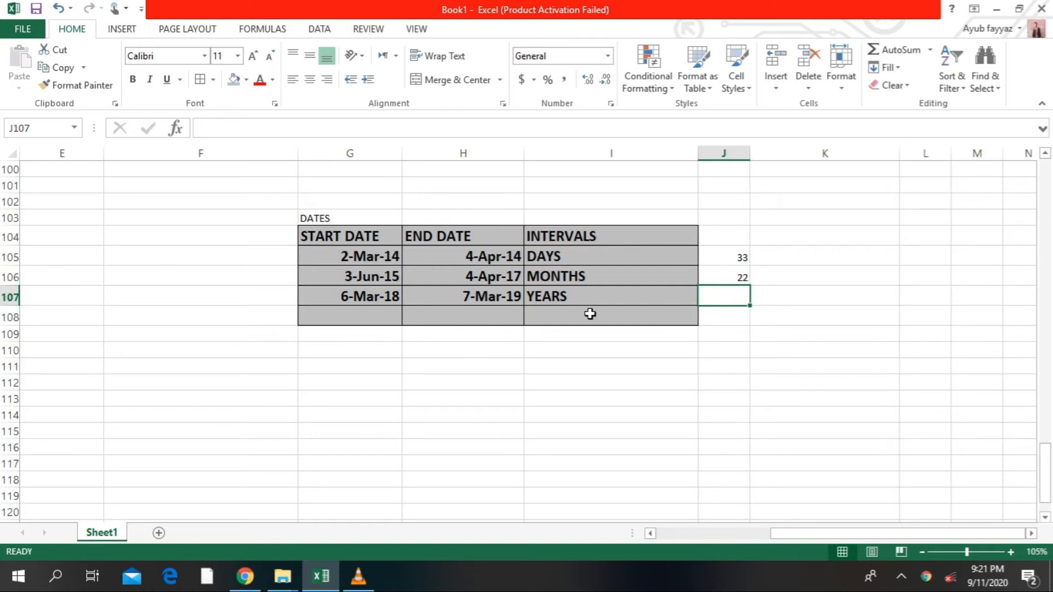
Step: Change the end date in cell H107 to 6-JUN-2029
click(457, 292)
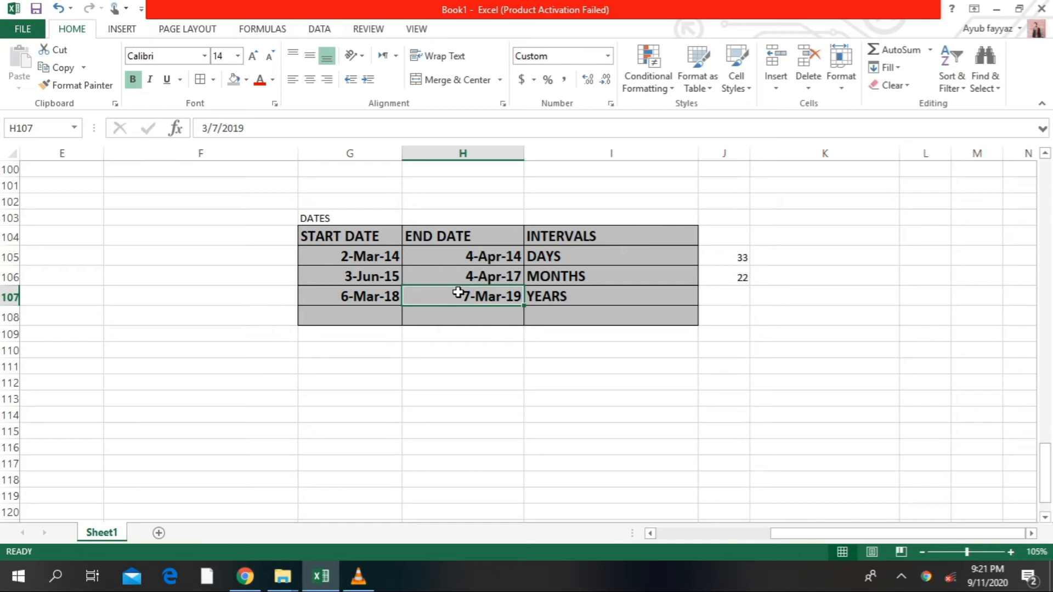
text(6-)
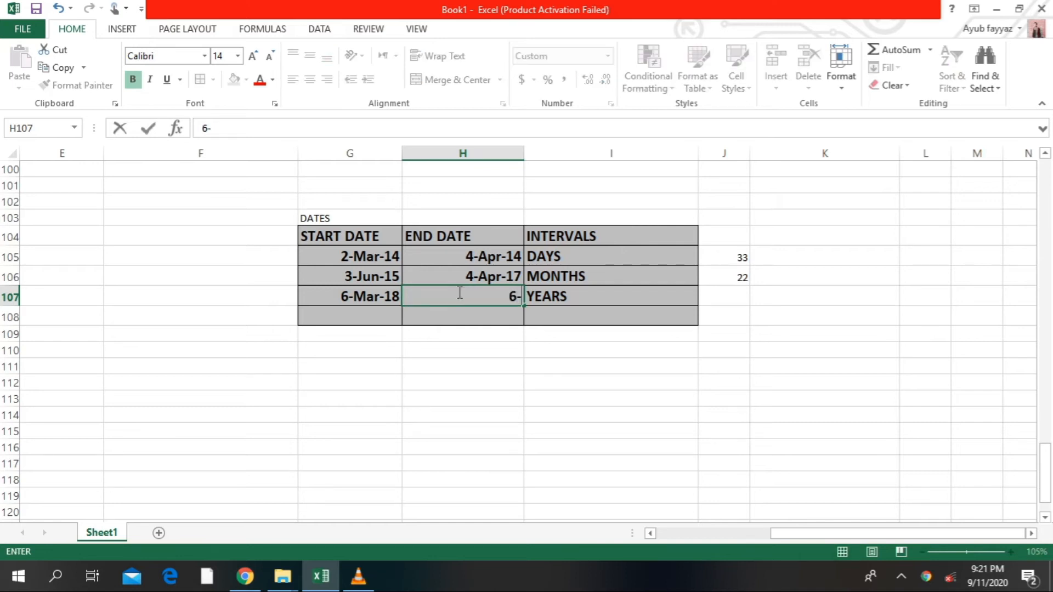
text(JUN-20)
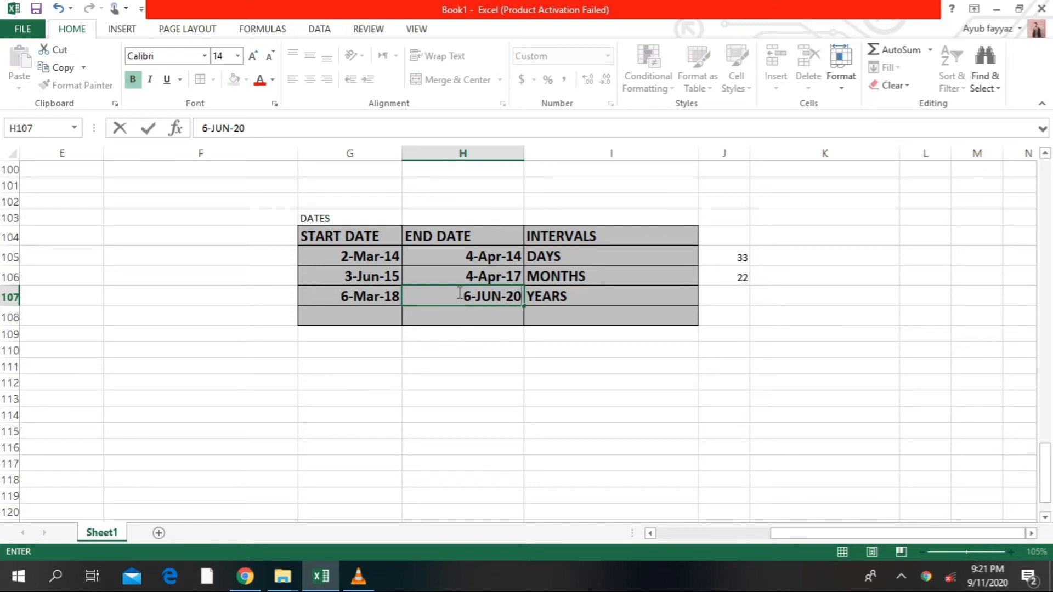
text(29)
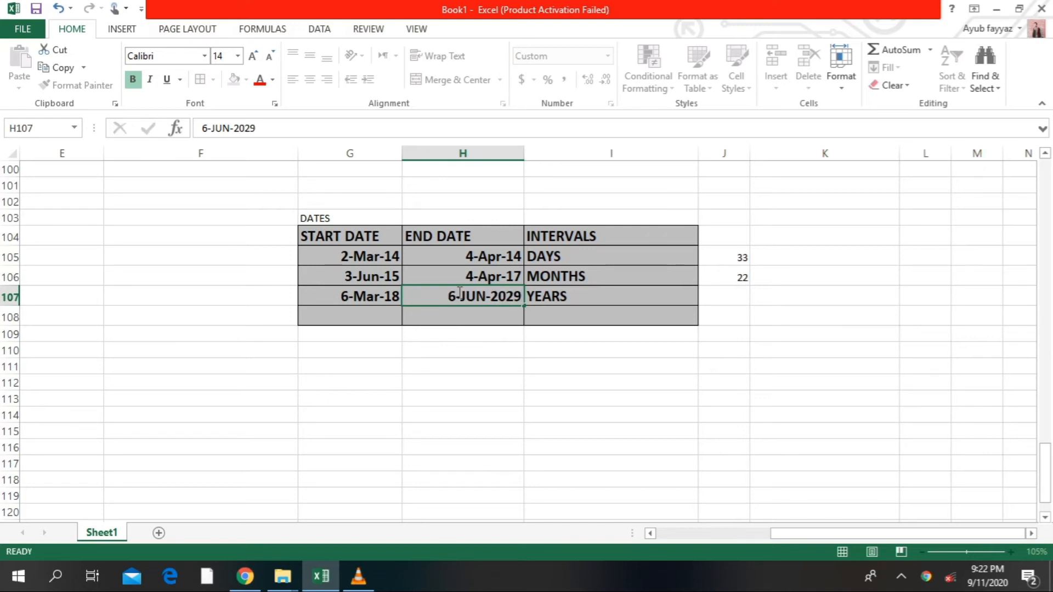
key(Tab)
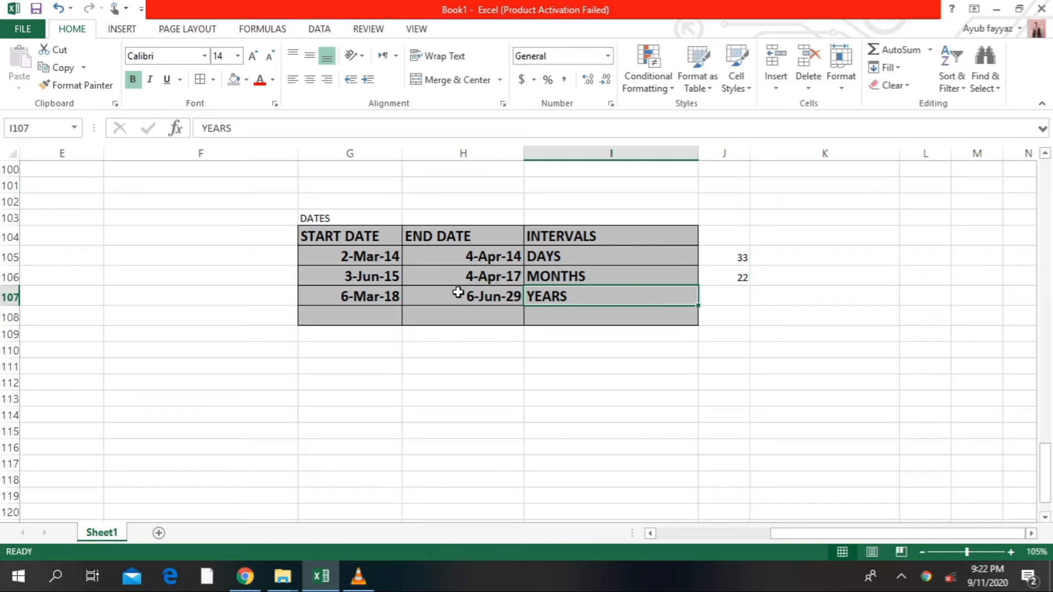
Step: Enter the formula =DATEDIF(G107,H107,"Y") in cell J107 to calculate the third row's interval in years
click(729, 295)
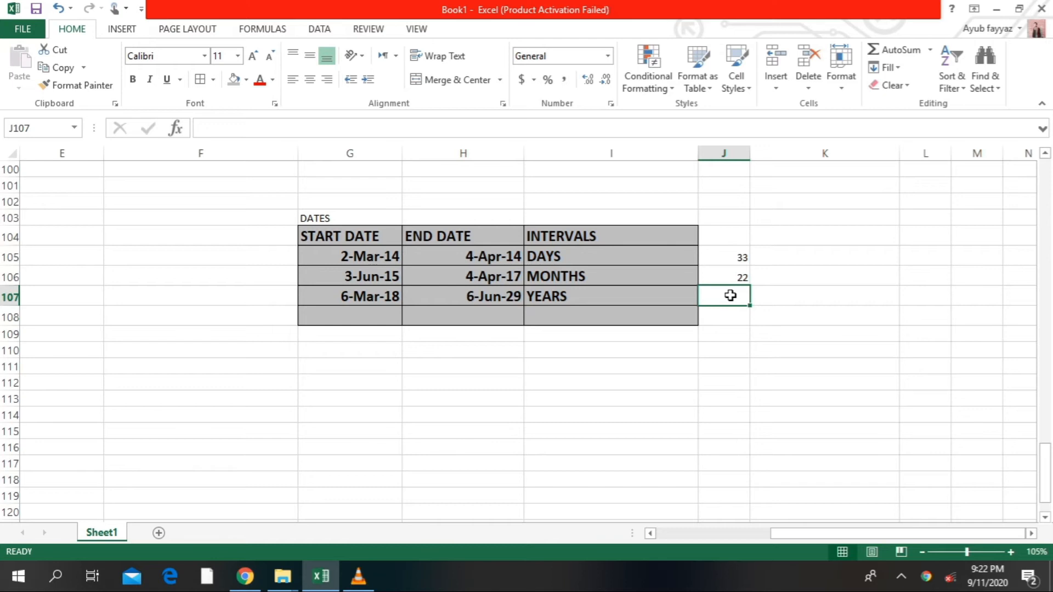
text(=DA)
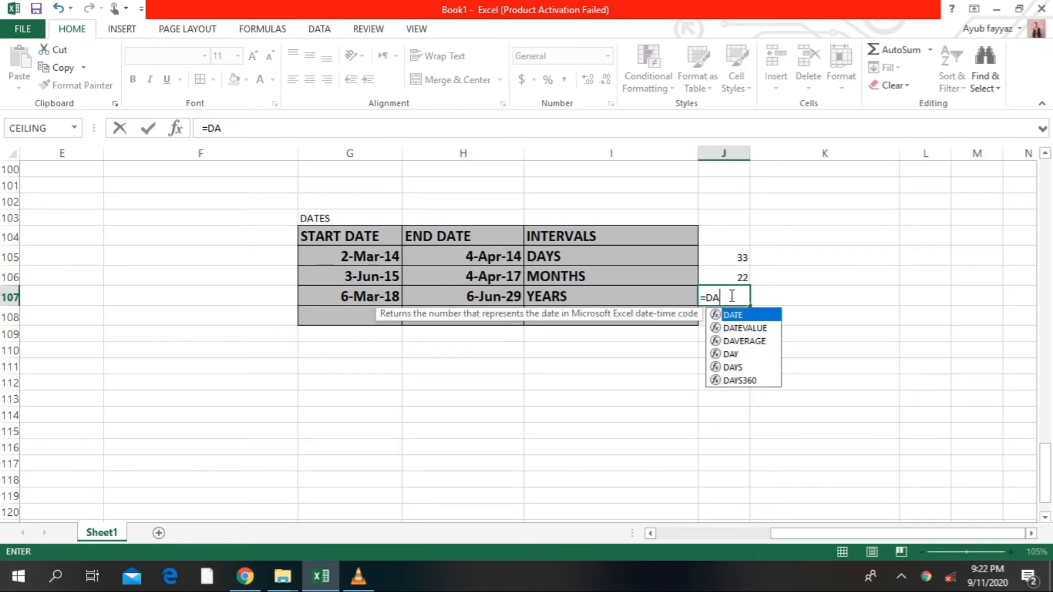
text(TED)
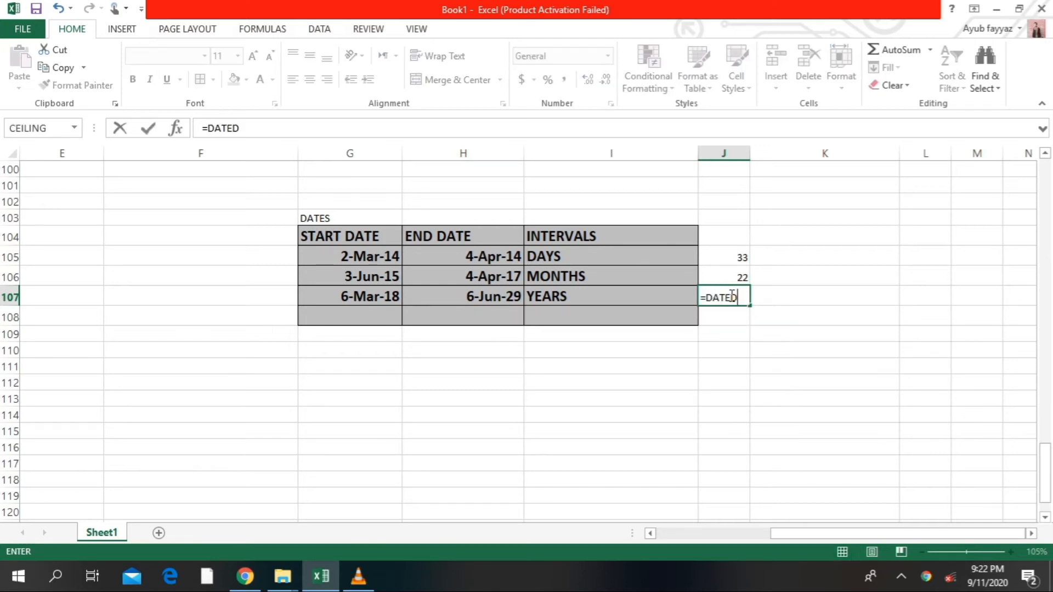
text(IF)
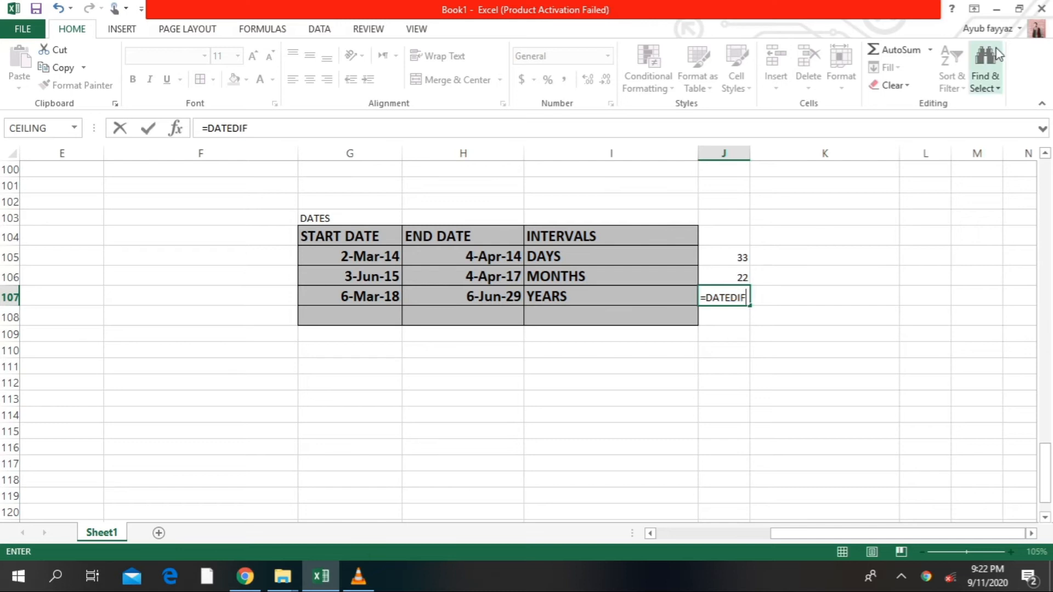
text(()
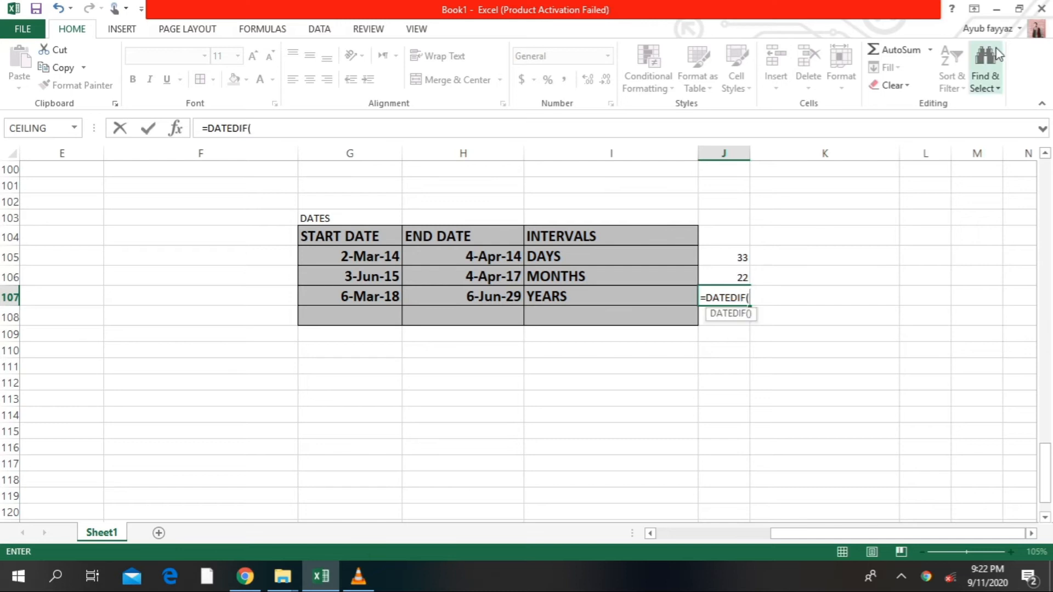
click(364, 292)
text(,)
click(452, 302)
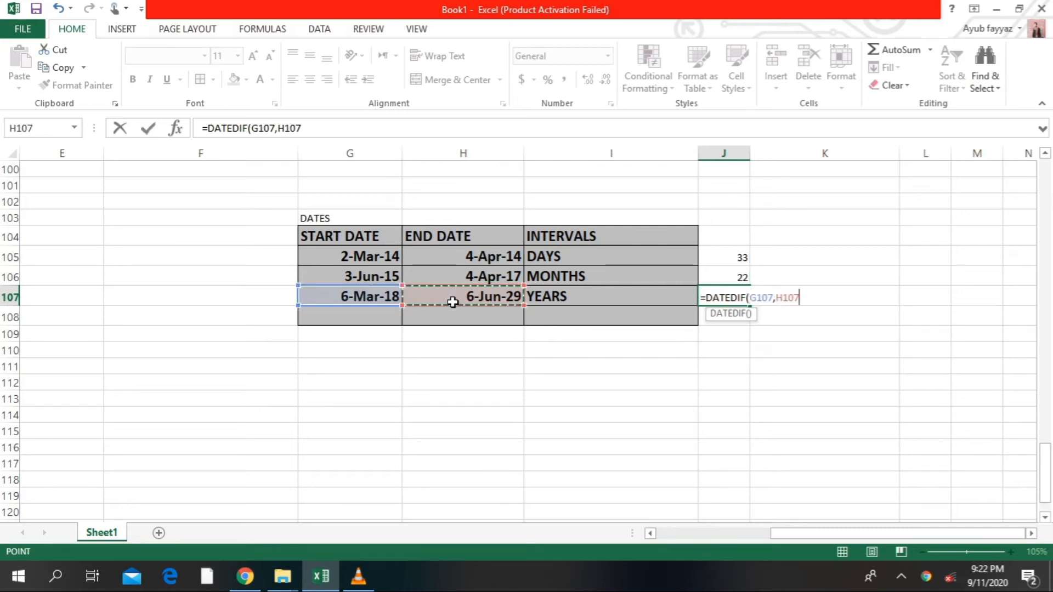
text(,)
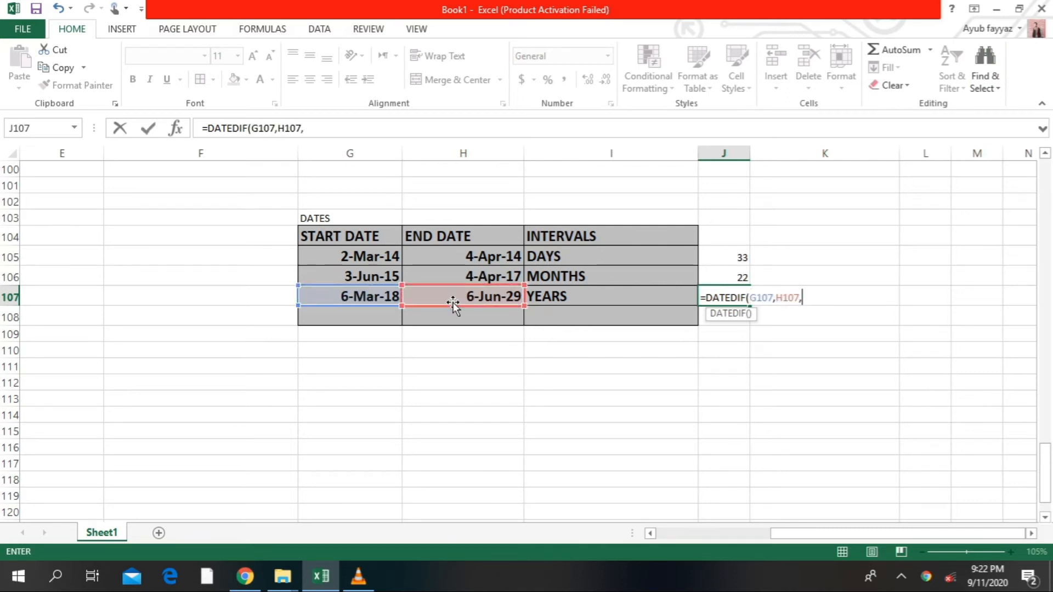
text(Y)
key(BackSpace)
text("Y"))
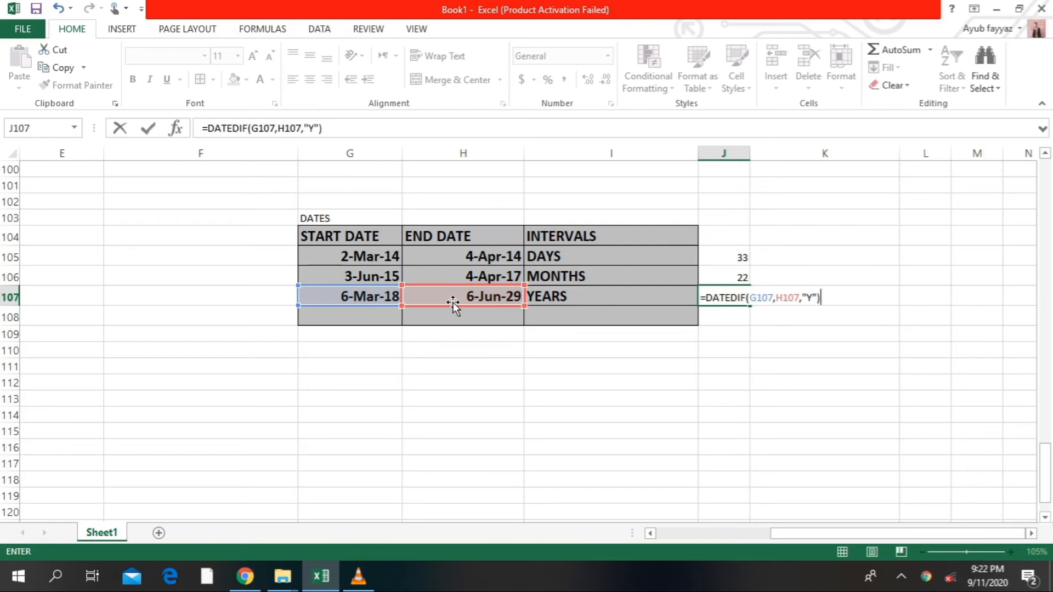
key(Return)
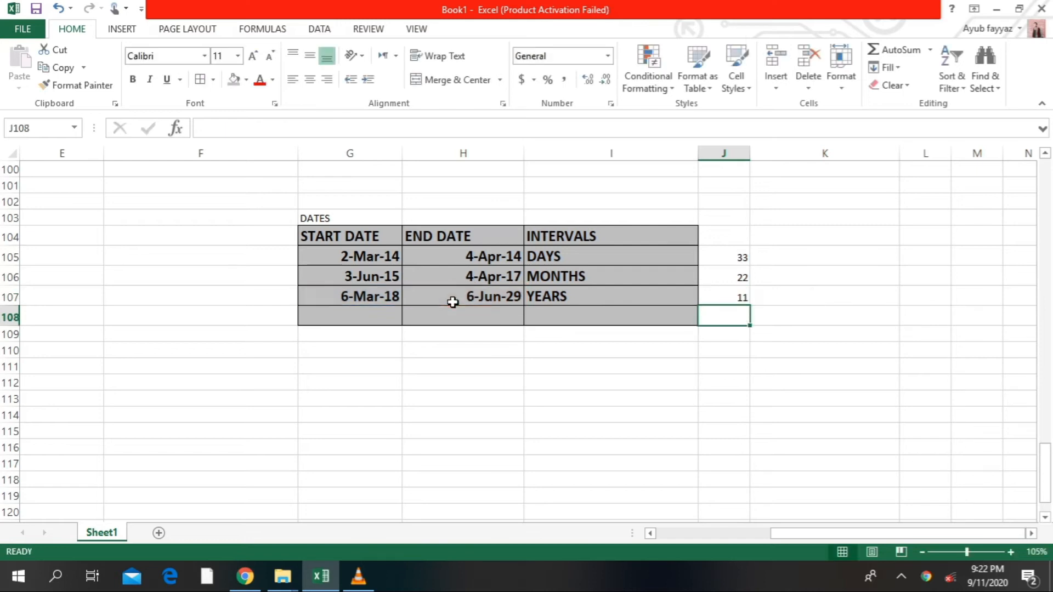
click(715, 296)
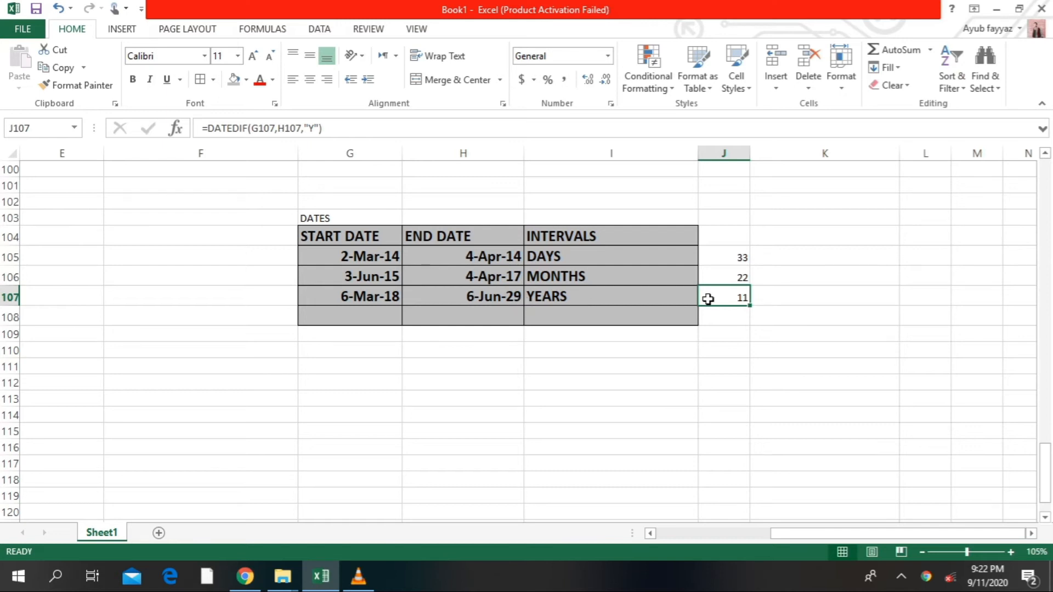
Step: Add the heading INTERVALS in cell J104 and widen column J to fit it
click(728, 239)
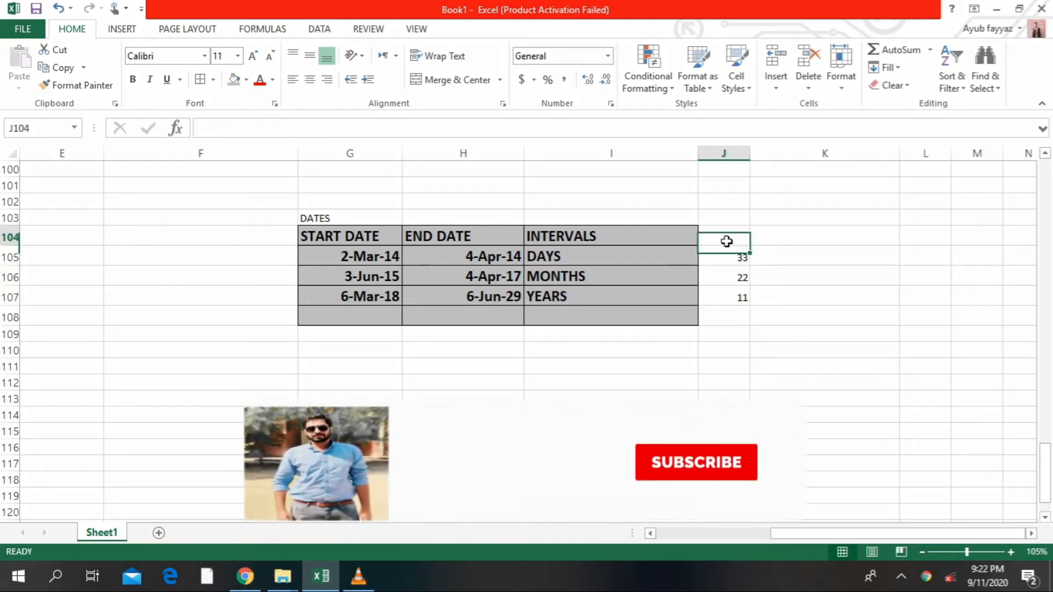
text(INT)
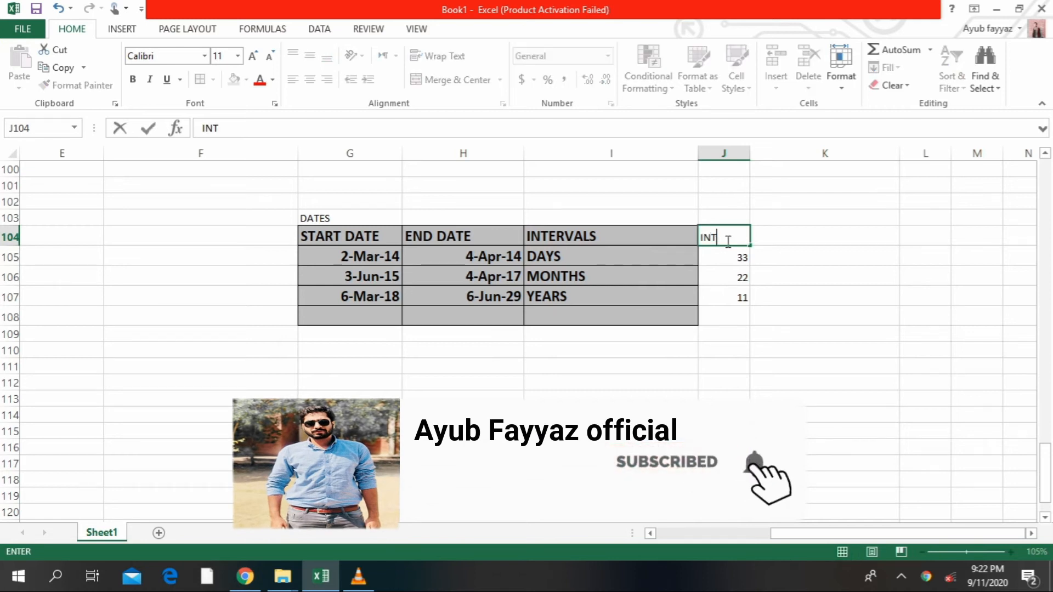
text(ERVALS)
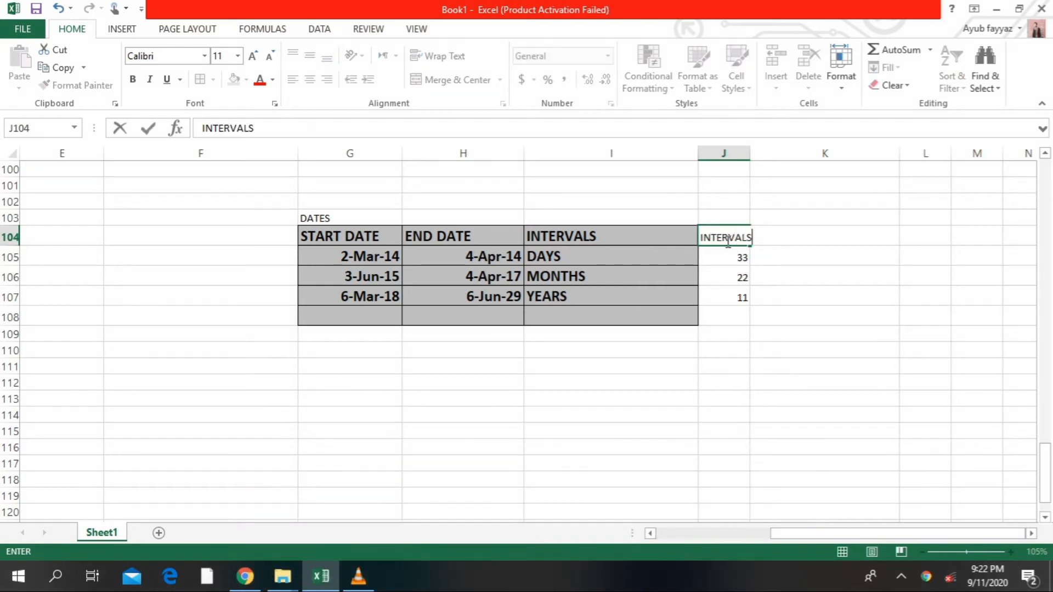
click(785, 256)
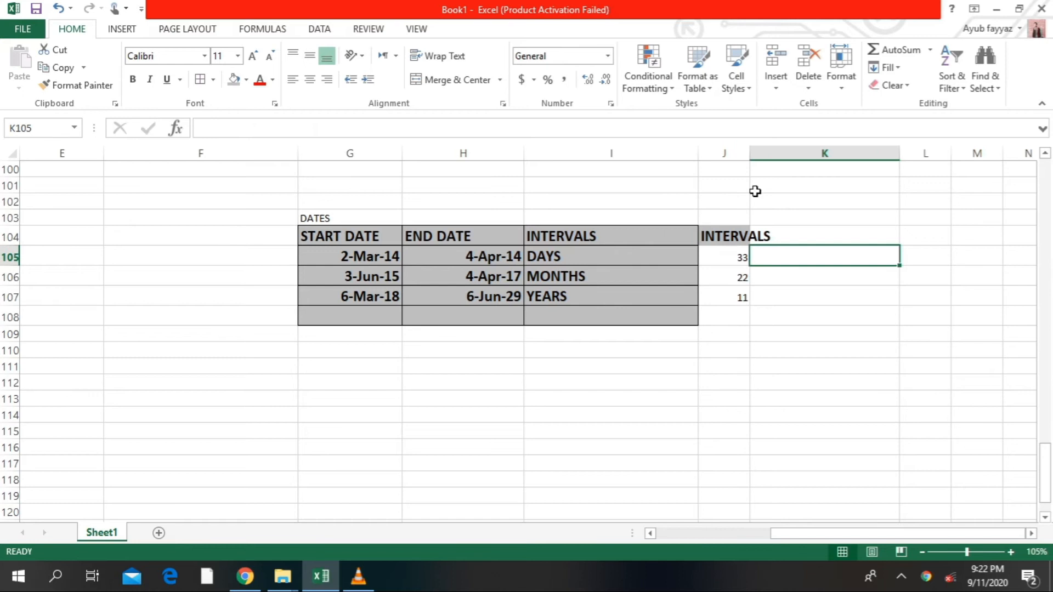
drag(749, 158, 845, 156)
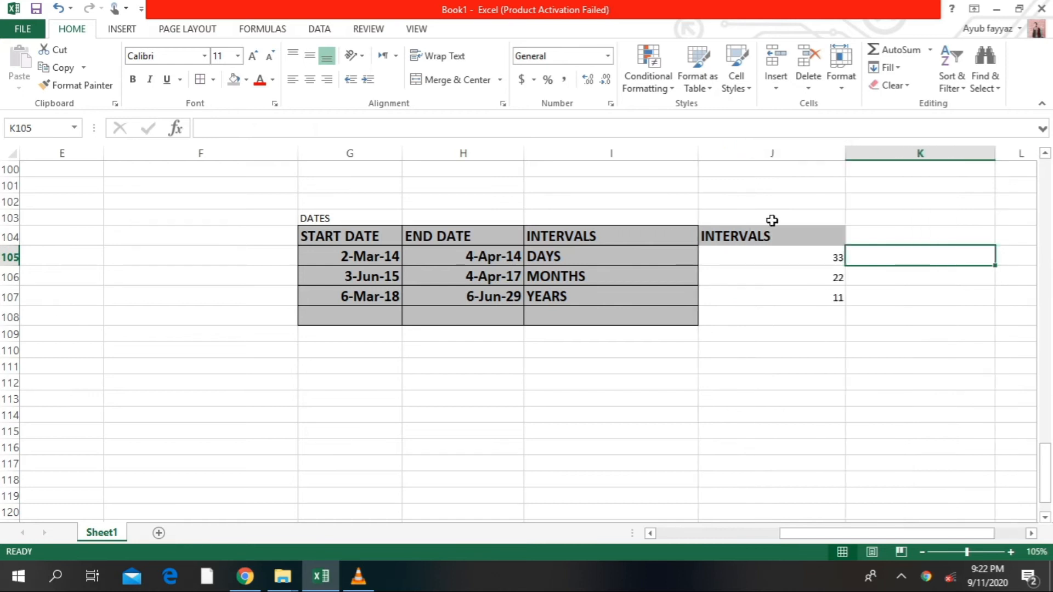
Step: Format cells J104:J111 with a gold fill and enlarge their font to size 24
drag(773, 235, 770, 356)
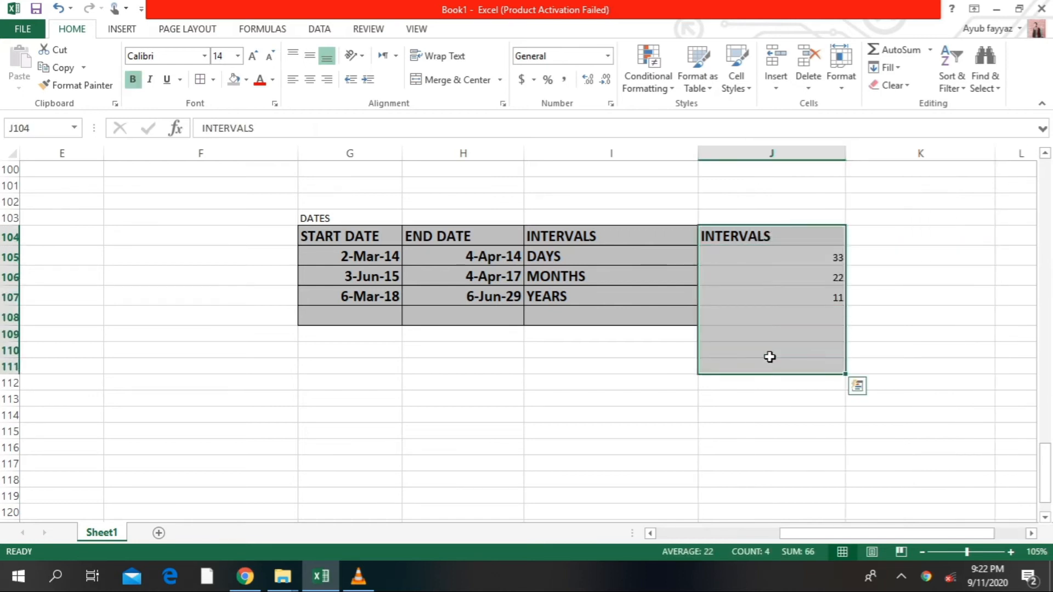
click(248, 83)
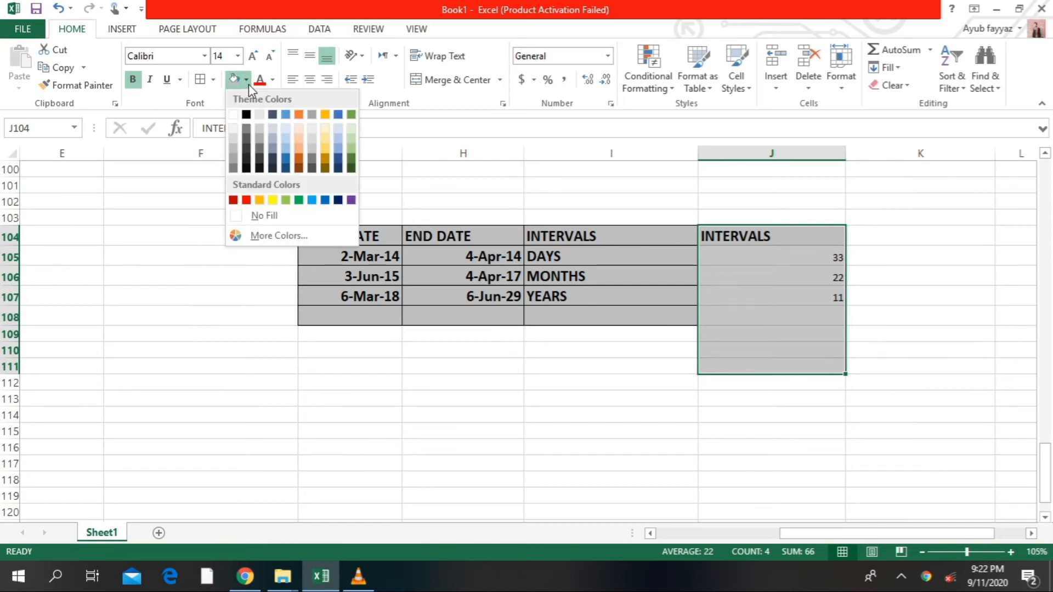
click(325, 159)
click(253, 56)
click(253, 55)
click(253, 56)
click(253, 56)
click(254, 55)
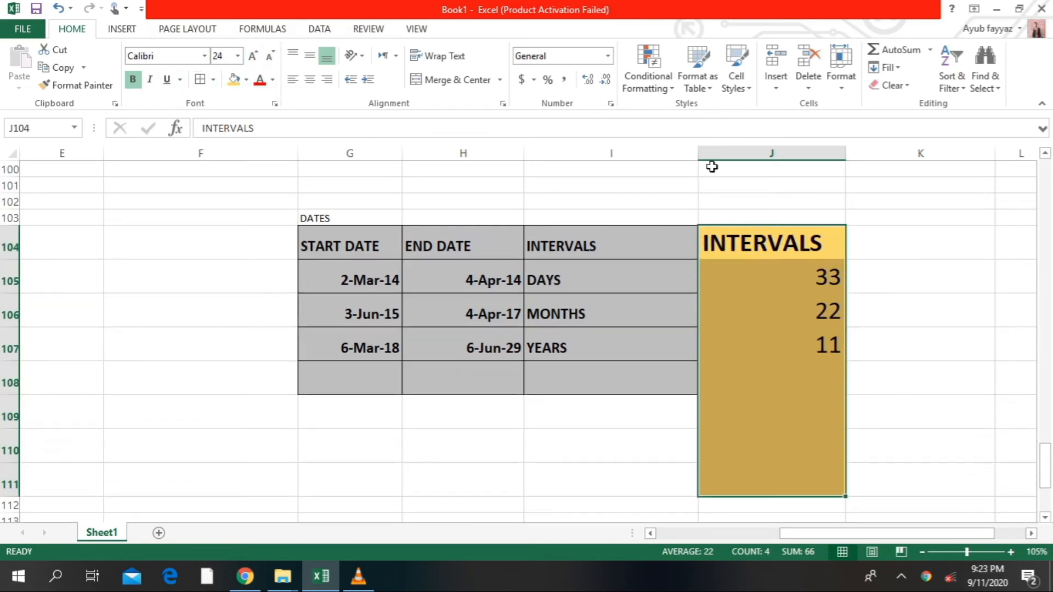
click(873, 277)
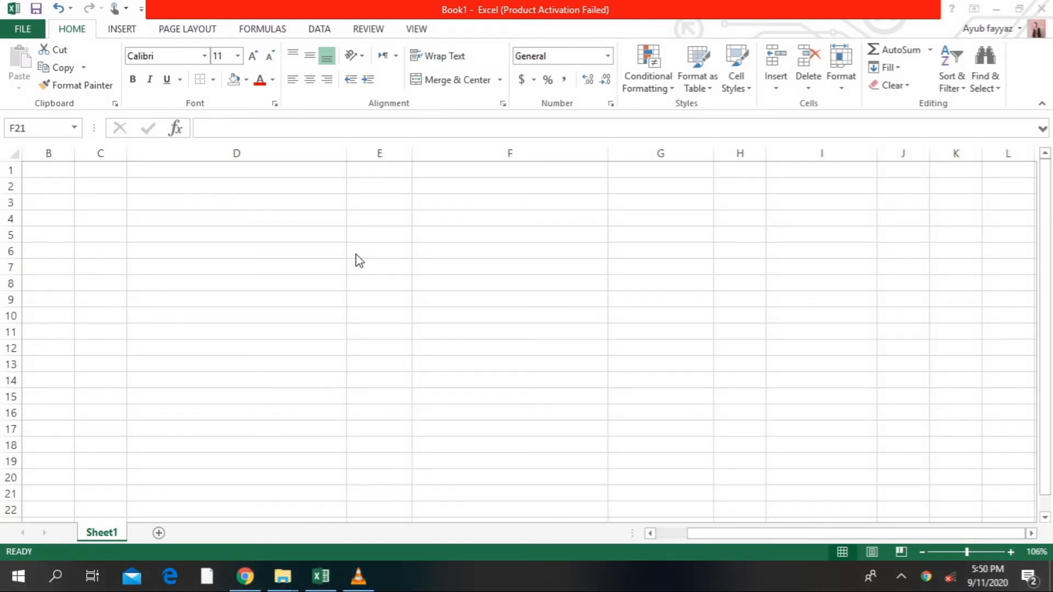
Step: Enter the column heading dob in cell D6 of the empty sheet area
click(328, 265)
click(323, 250)
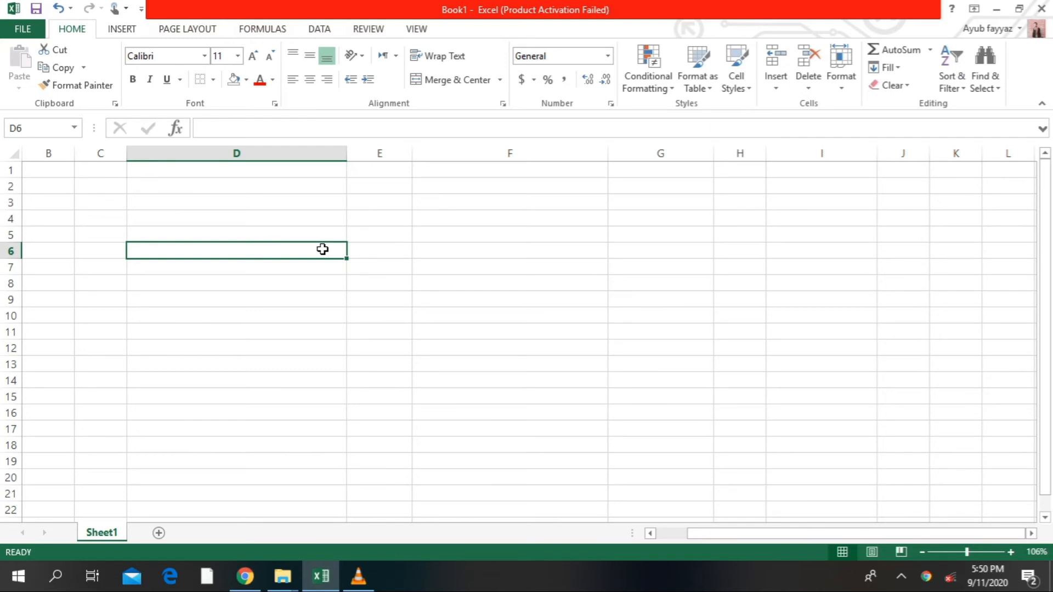
text(dob)
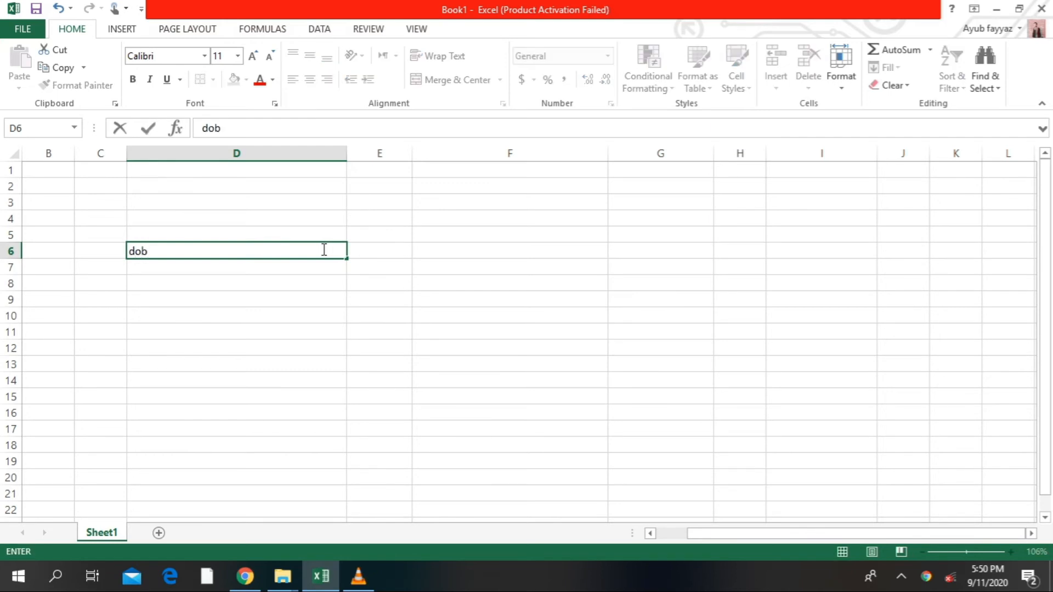
key(Return)
Step: Fill cells C7 through C12 with a list of six people's first names
key(Left)
text(ali)
key(Return)
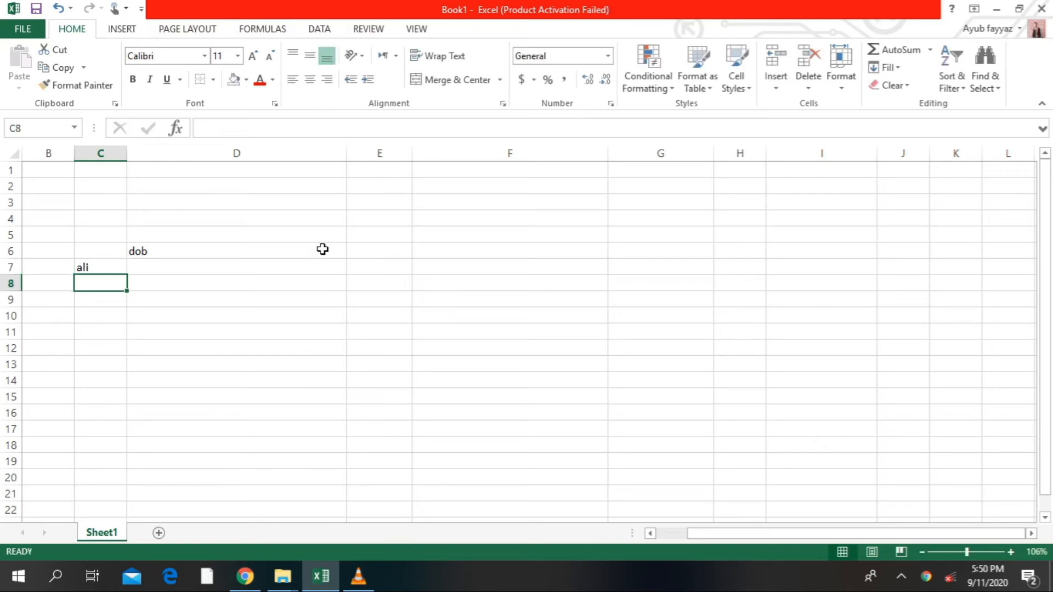
text(asif)
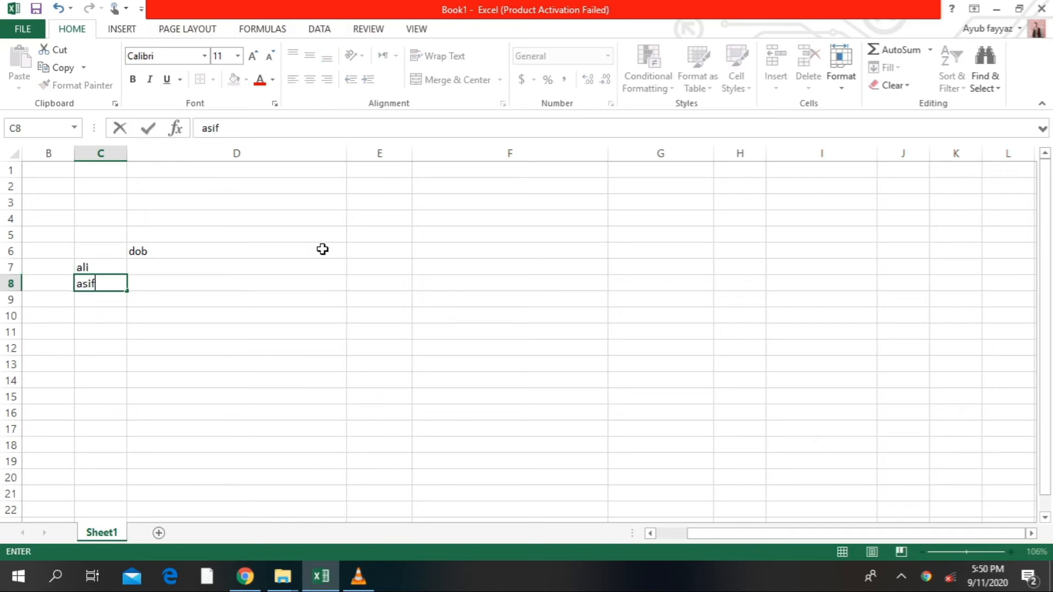
key(Return)
text(javeed)
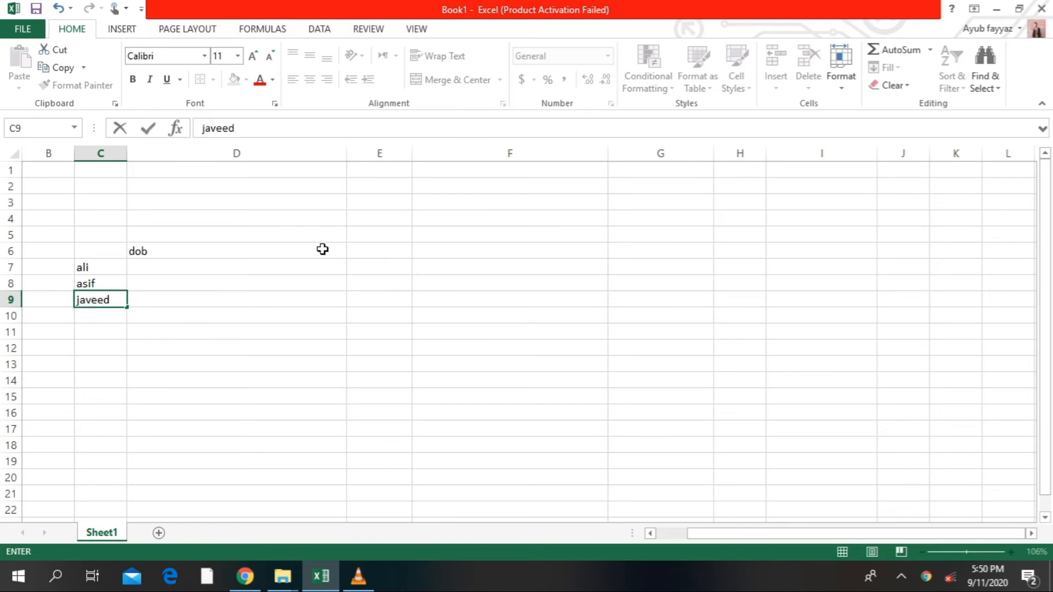
key(Return)
text(mian)
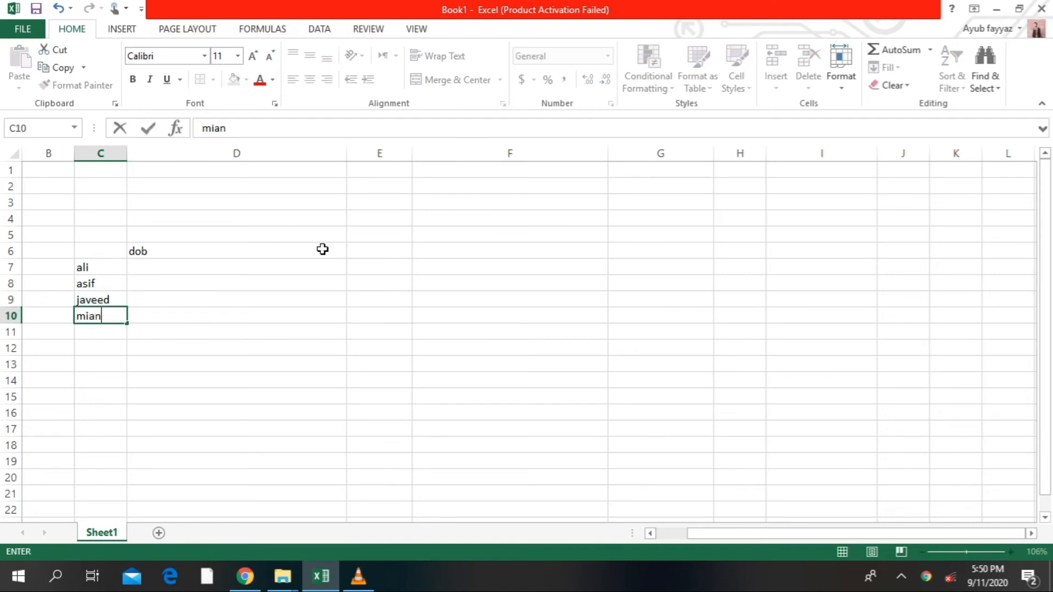
key(Return)
text(rana)
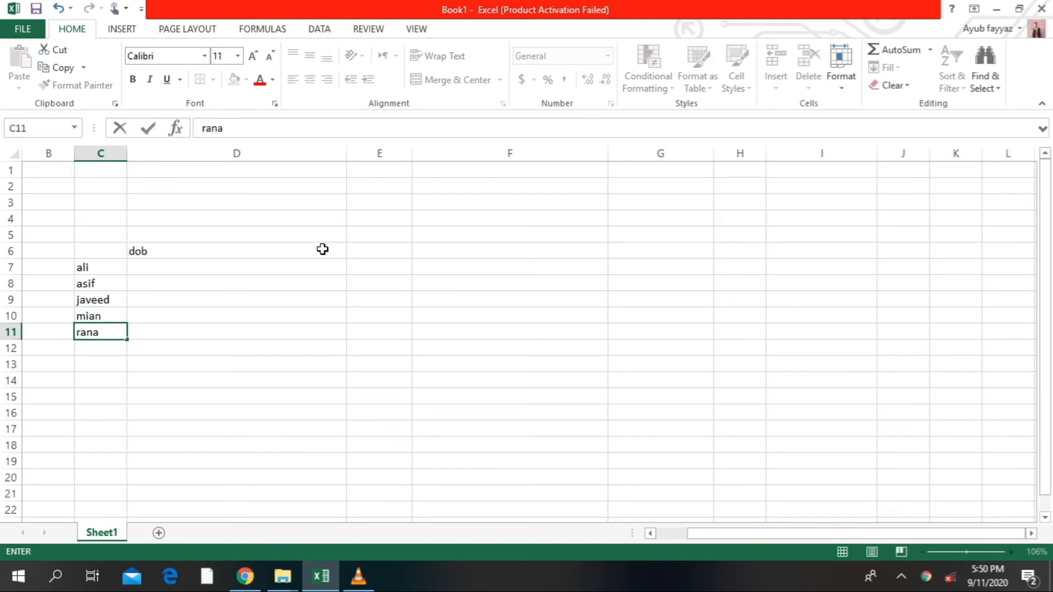
key(Return)
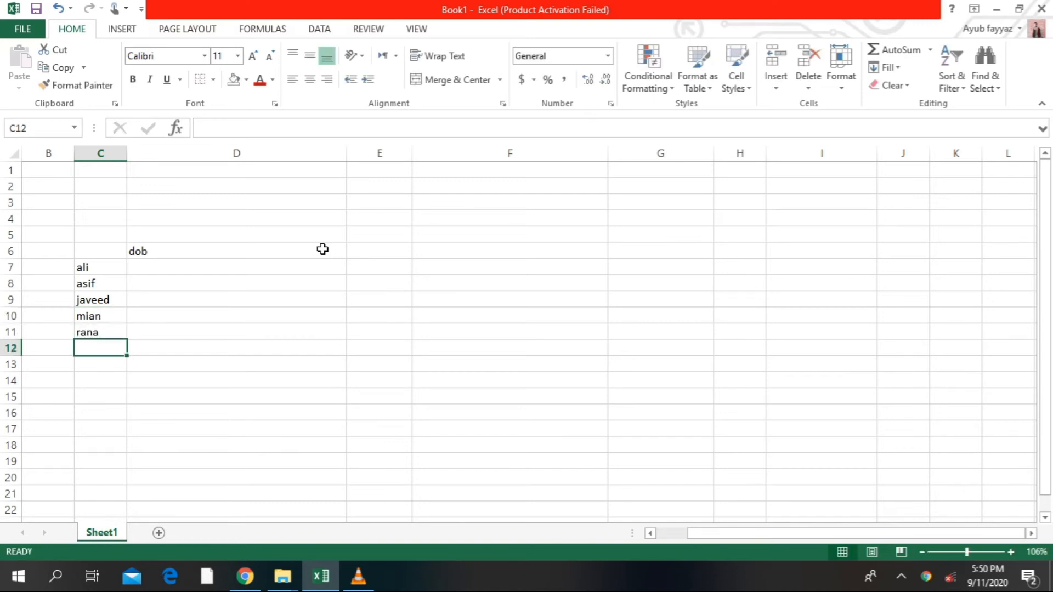
text(wal)
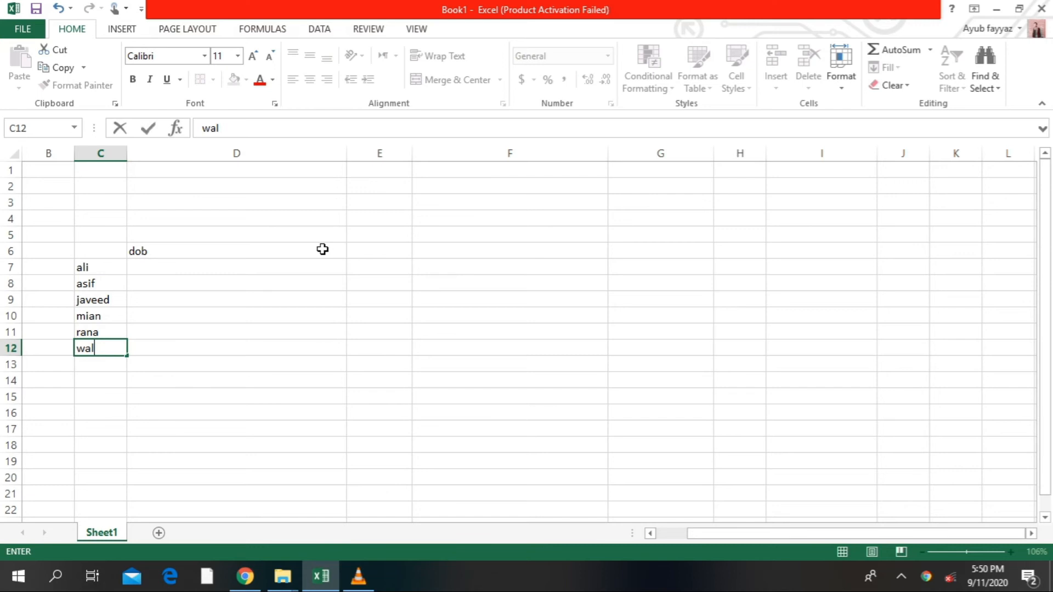
text(eed)
key(Tab)
Step: Enter the dates of birth of the first two people in cells D7 and D8, in day-month-year form
key(Up)
key(Up)
key(Up)
key(Up)
key(Up)
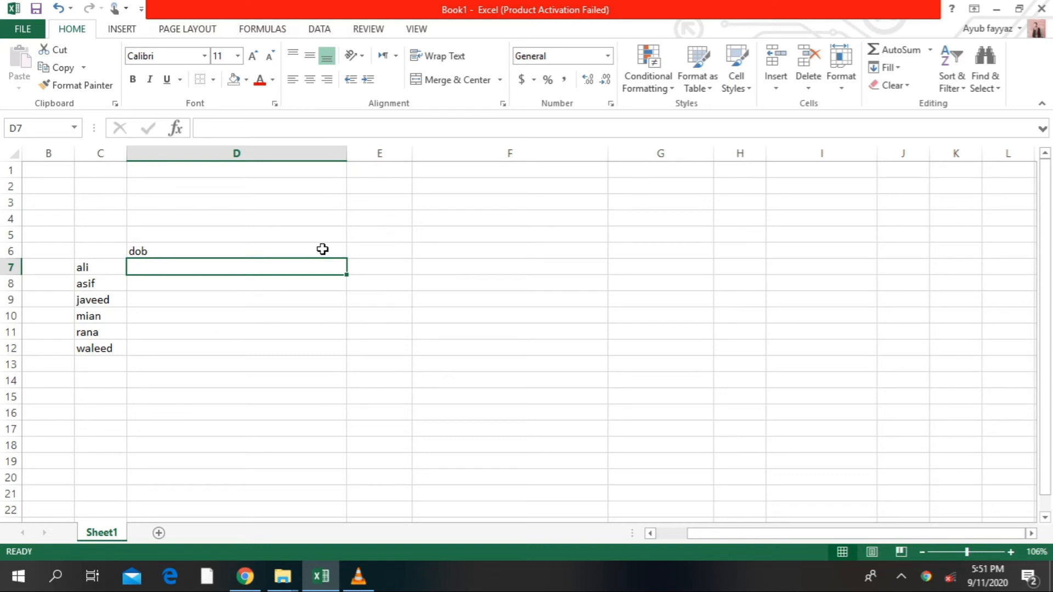
text(12-oct)
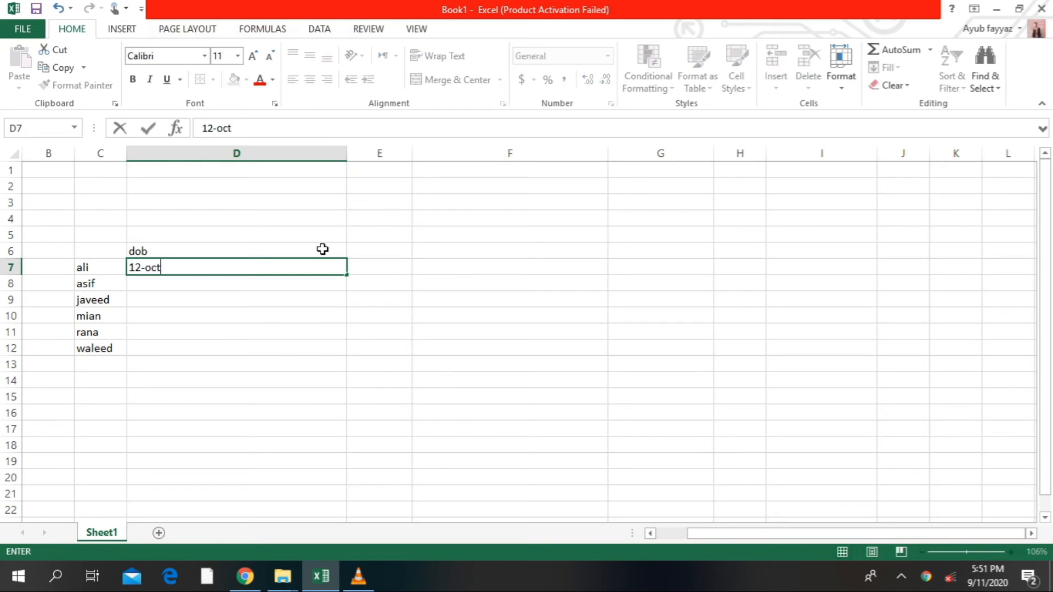
text(-1996)
key(Return)
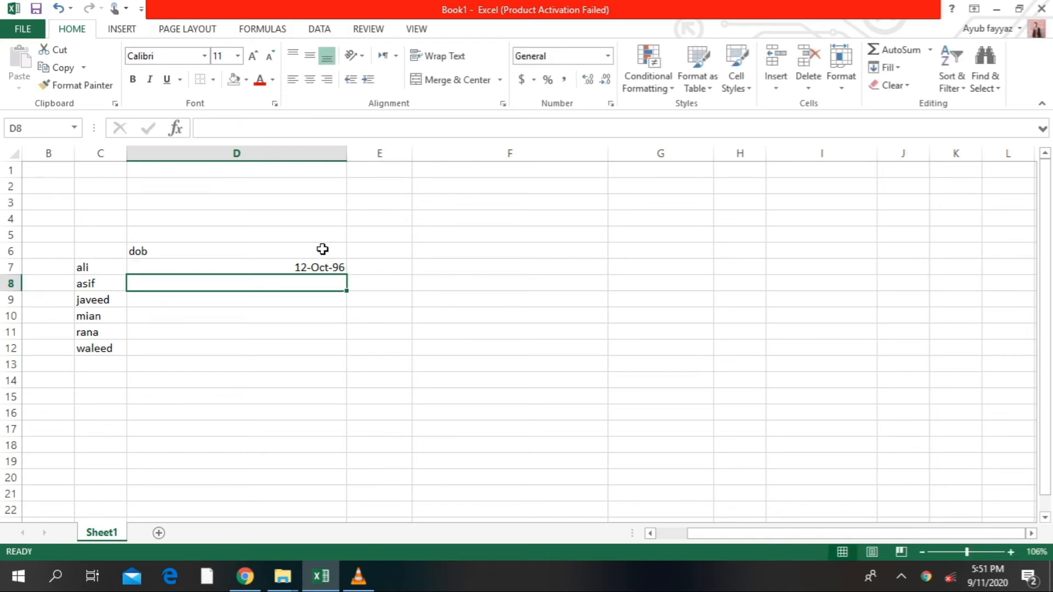
text(23)
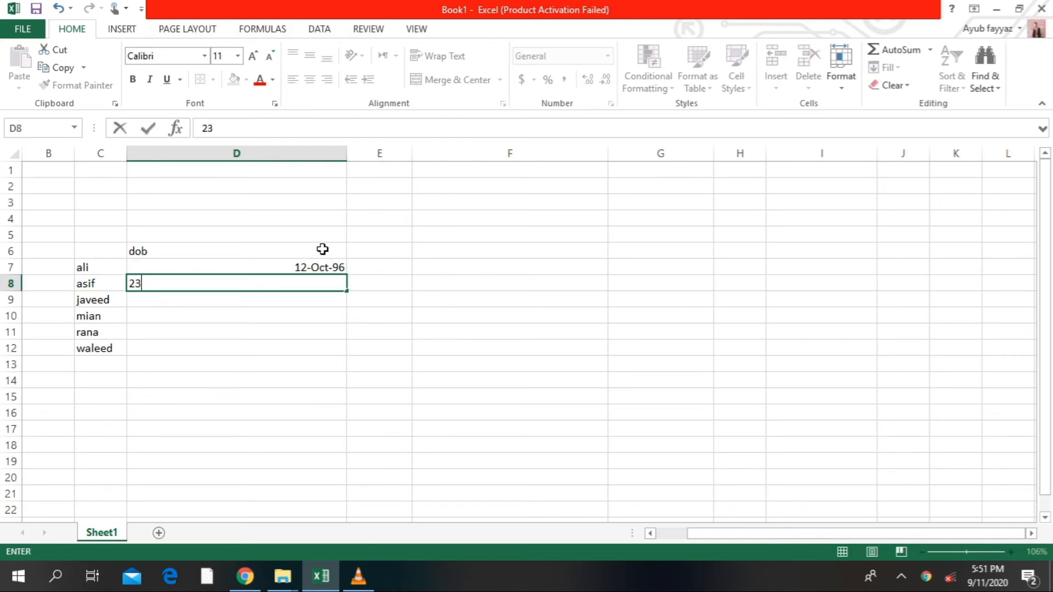
text(-mar-1998)
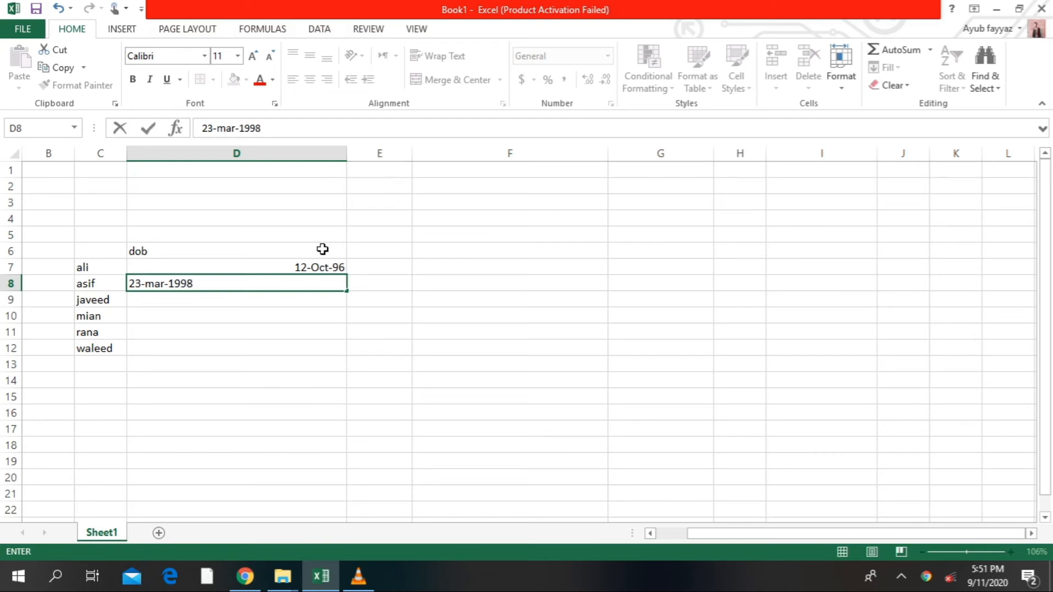
key(Return)
Step: Enter the dates of birth of the third and fourth people in cells D9 and D10
text(1)
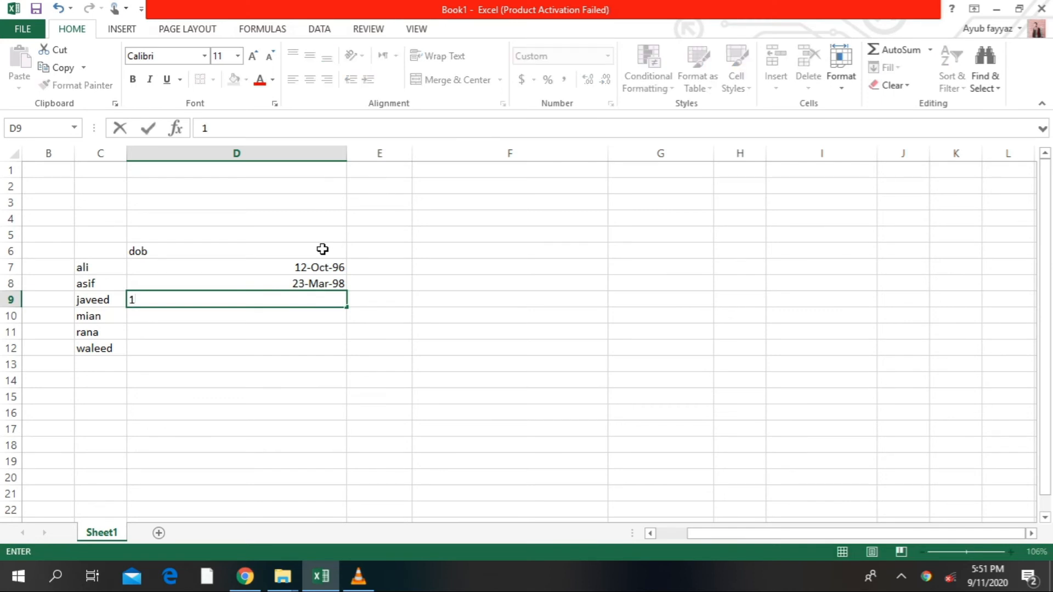
text(4-apr-1997)
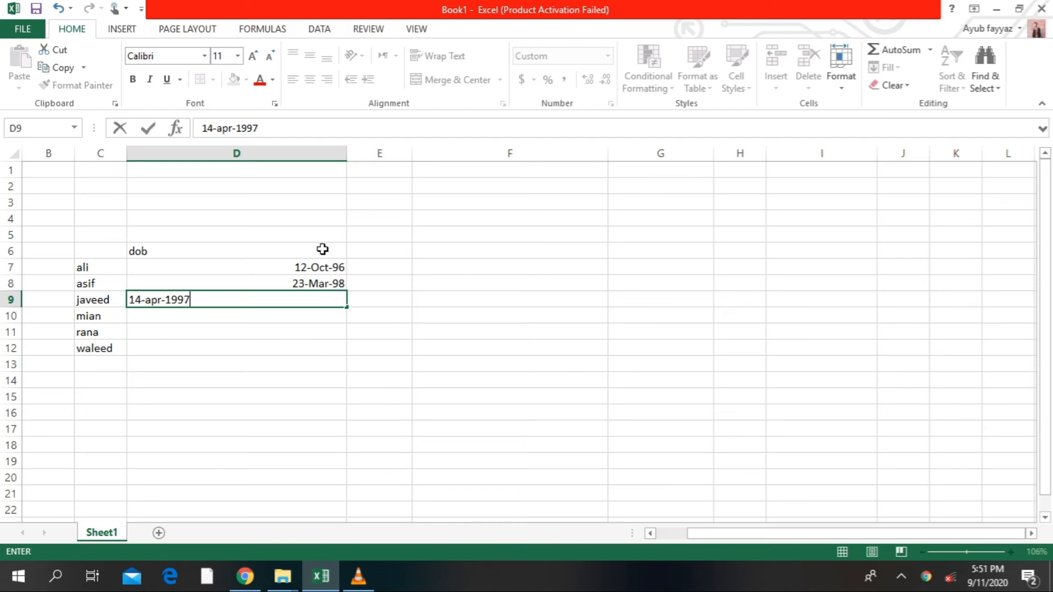
key(Return)
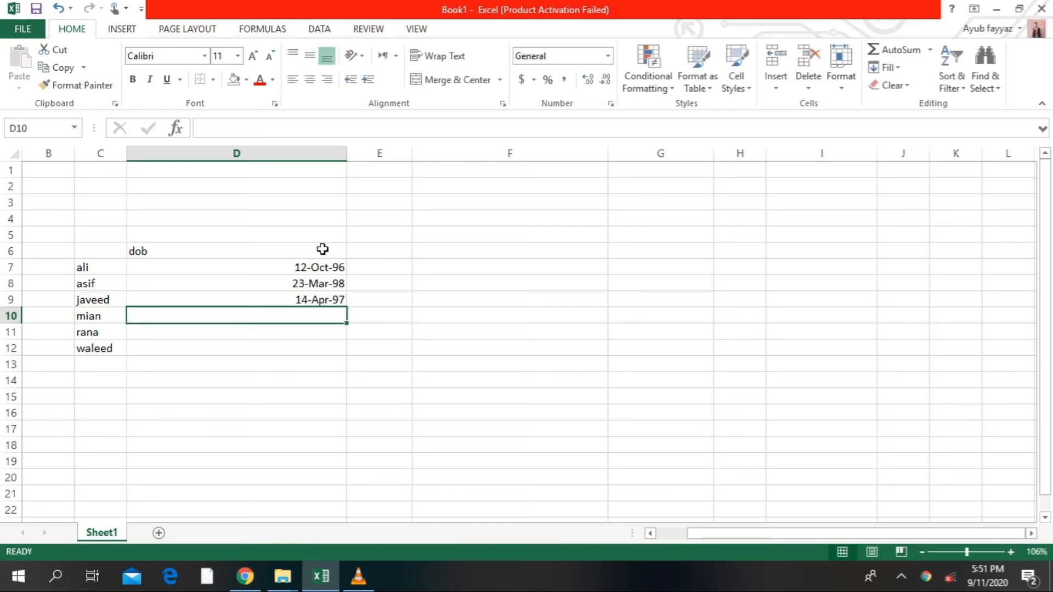
text(15)
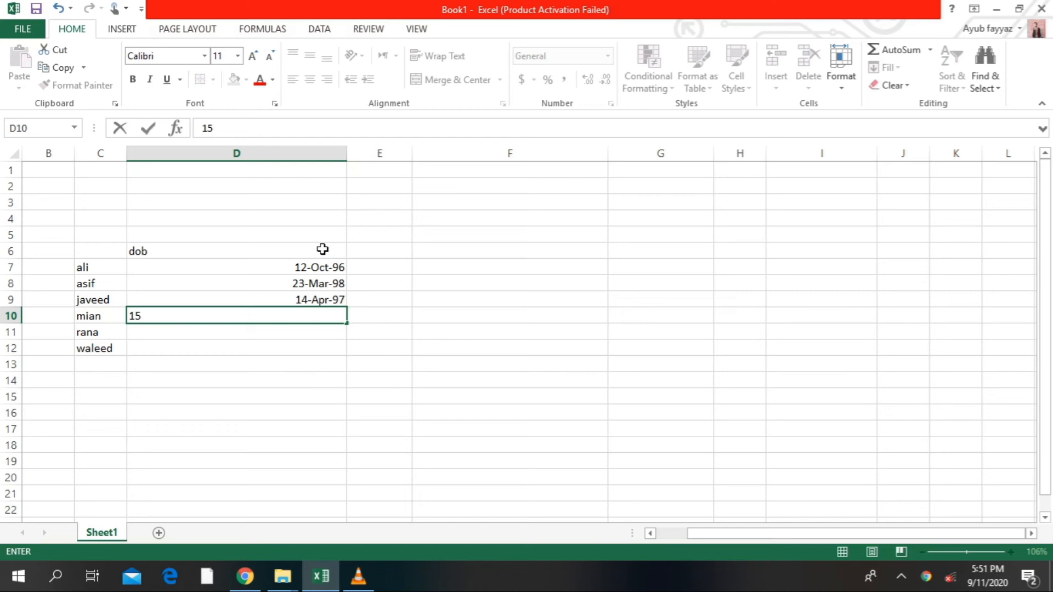
text(-jun-1992)
key(Return)
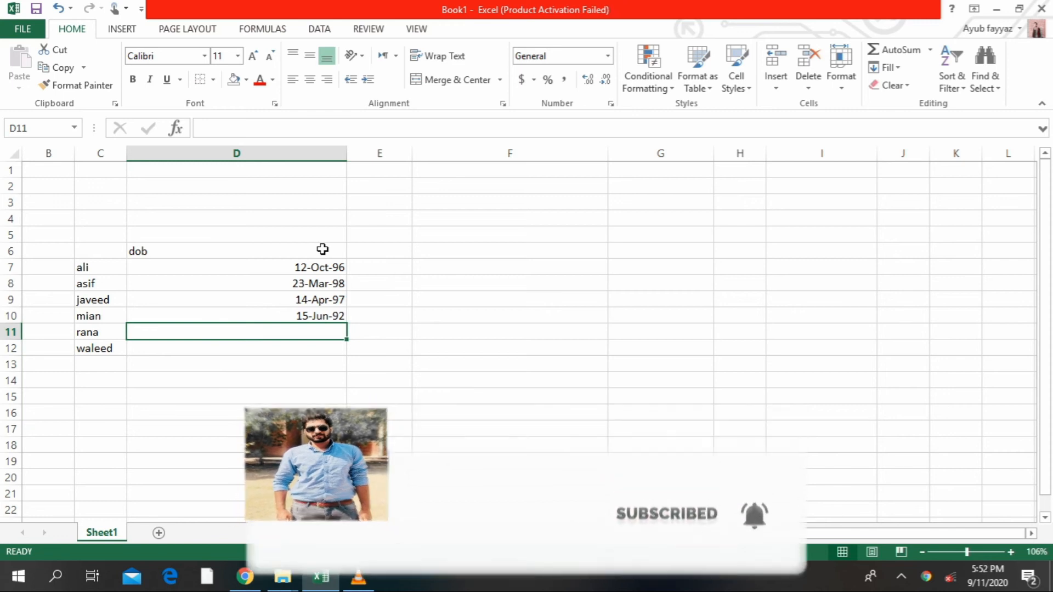
Step: Enter the dates of birth of the last two people in cells D11 and D12
text(1)
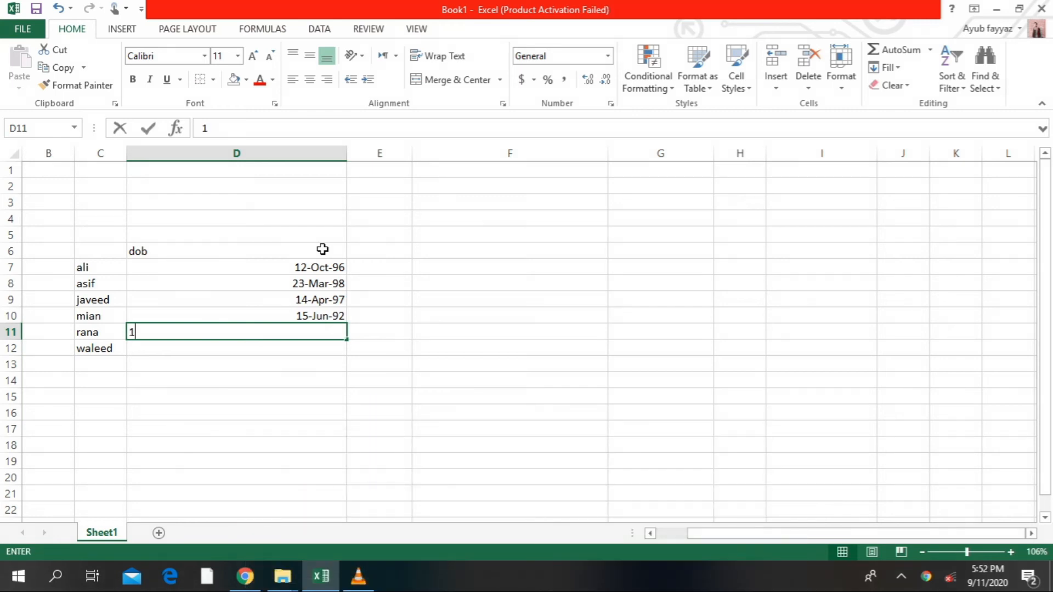
text(6-jun)
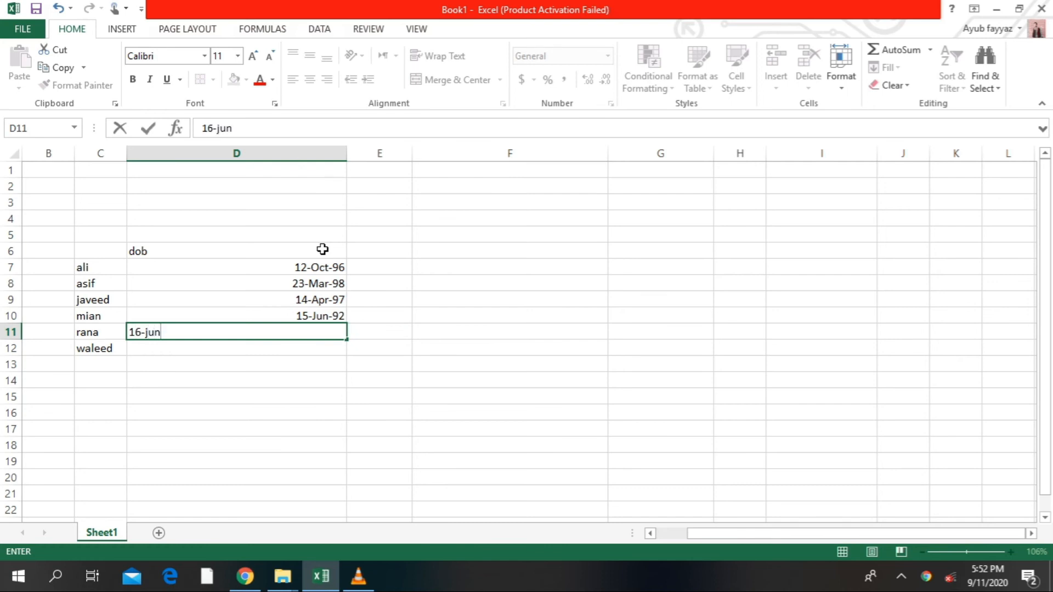
text(-2003)
key(Return)
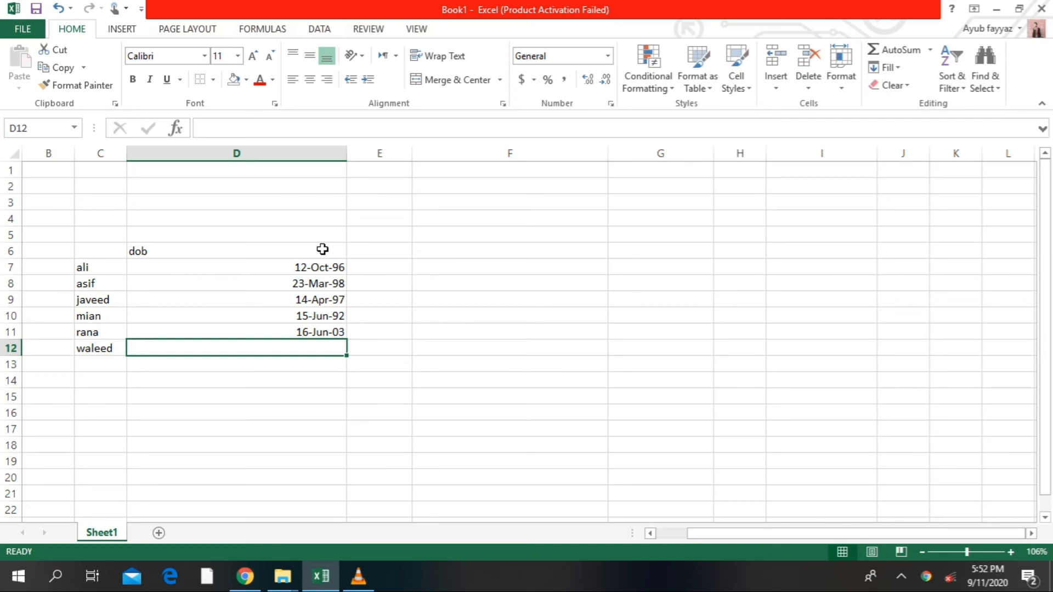
text(1)
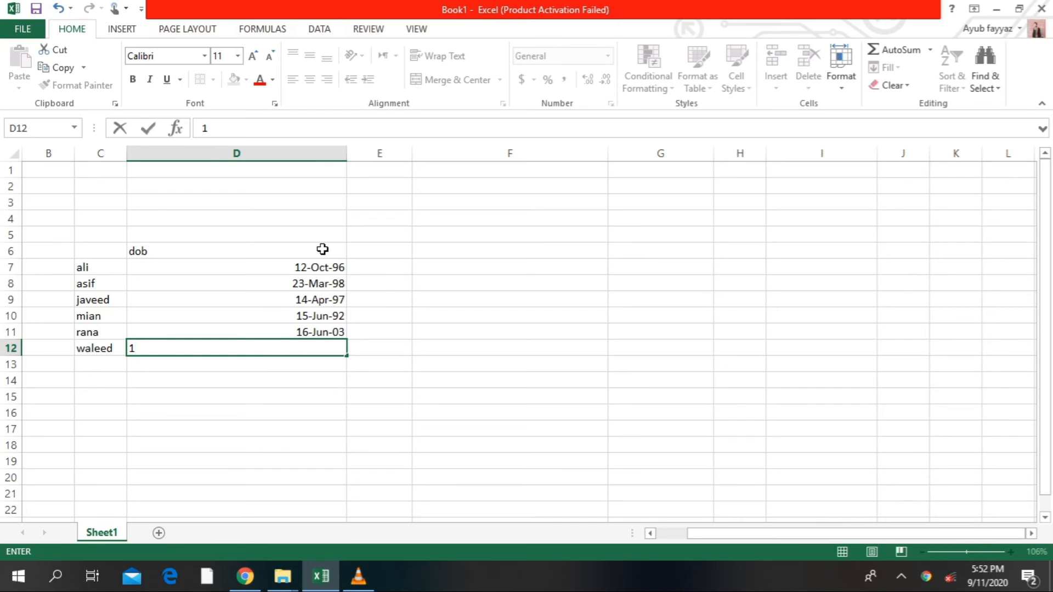
text(3-mar-2008)
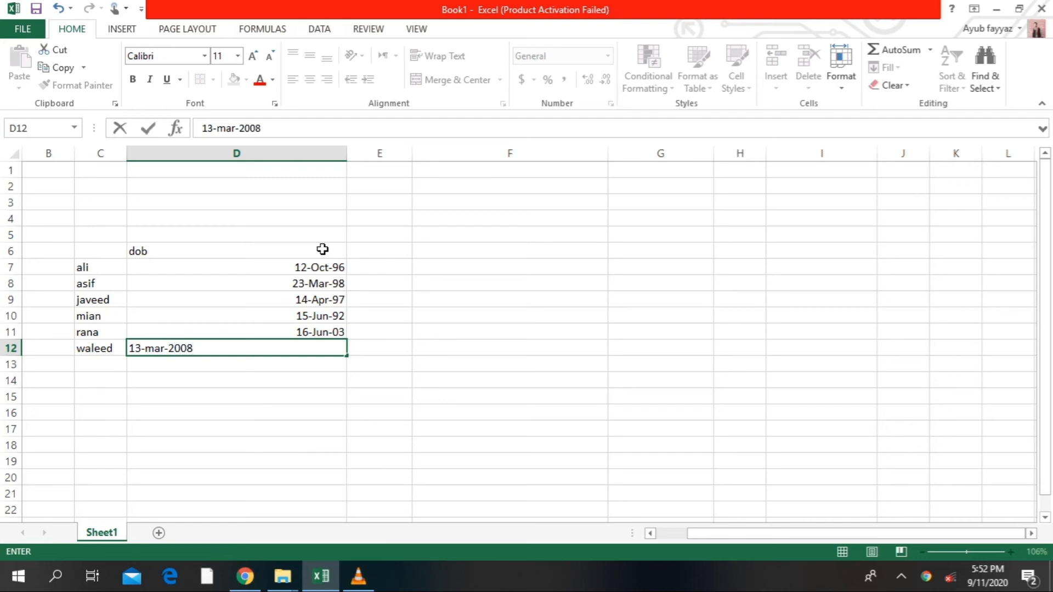
key(Return)
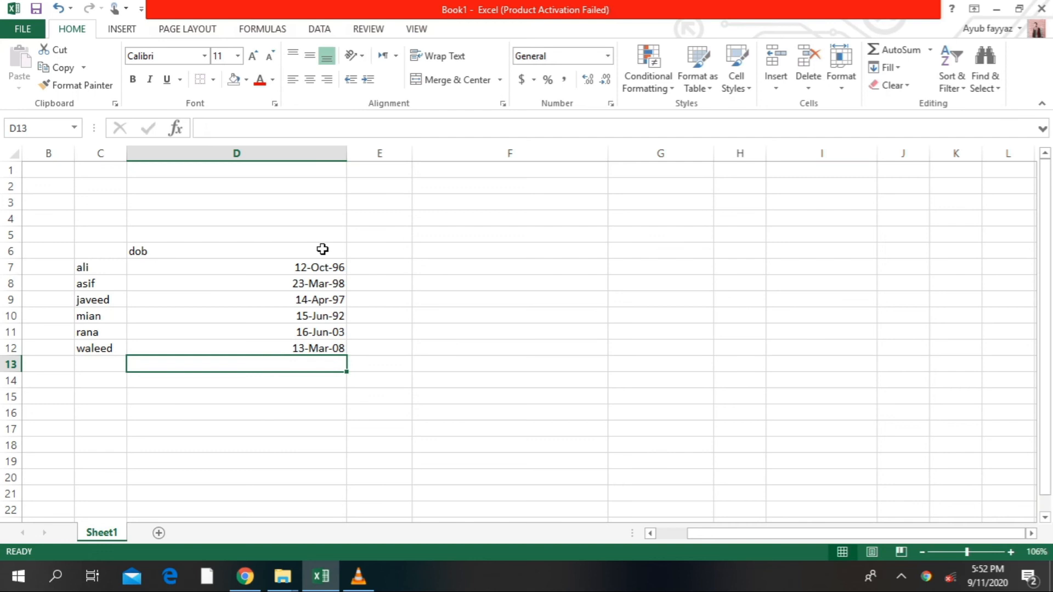
Step: Widen column D slightly and add the column heading age in cell E6
drag(345, 161, 385, 162)
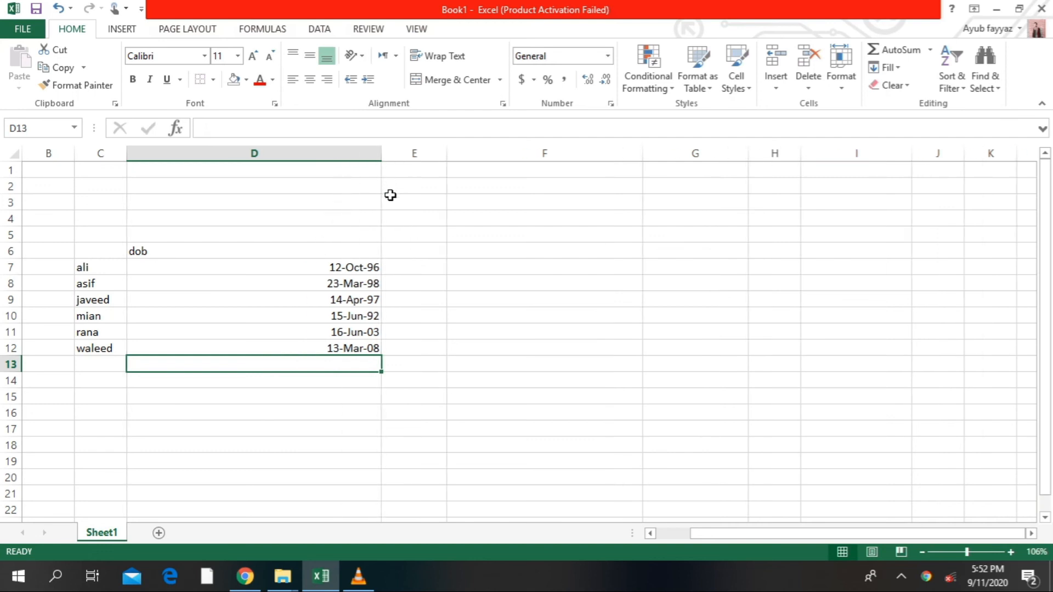
click(403, 264)
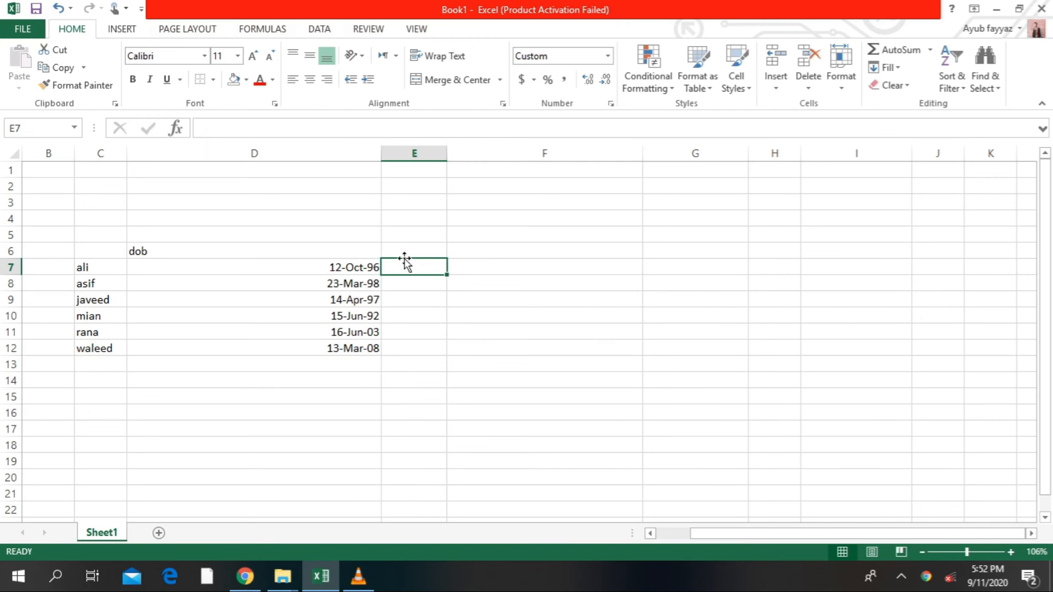
click(405, 250)
text(a)
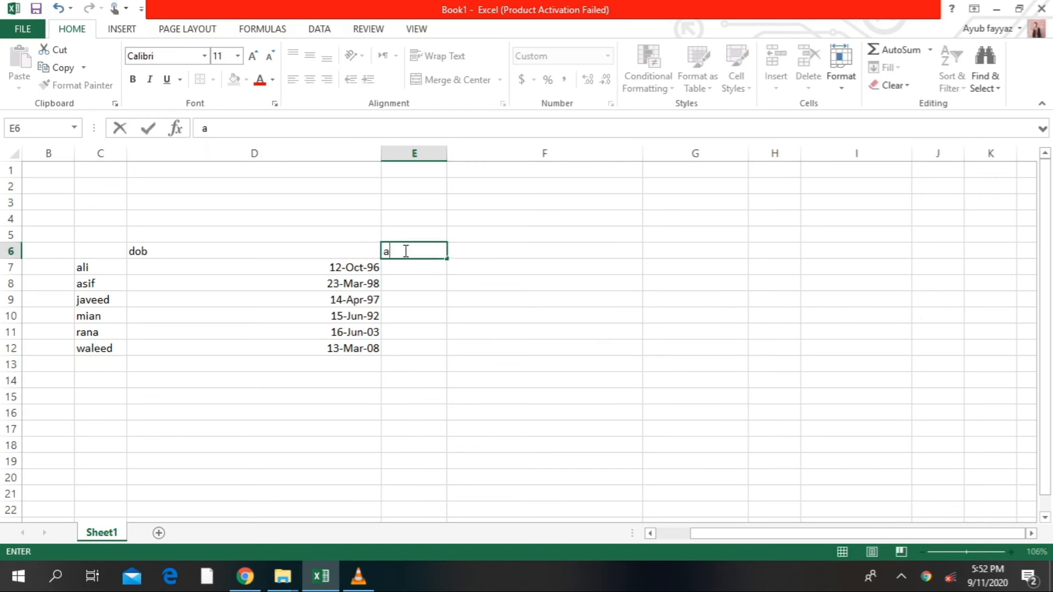
text(ge)
Step: Calculate the first person's age in whole years in cell E7 with the formula =DATEDIF(D7,TODAY(),"y")
click(402, 267)
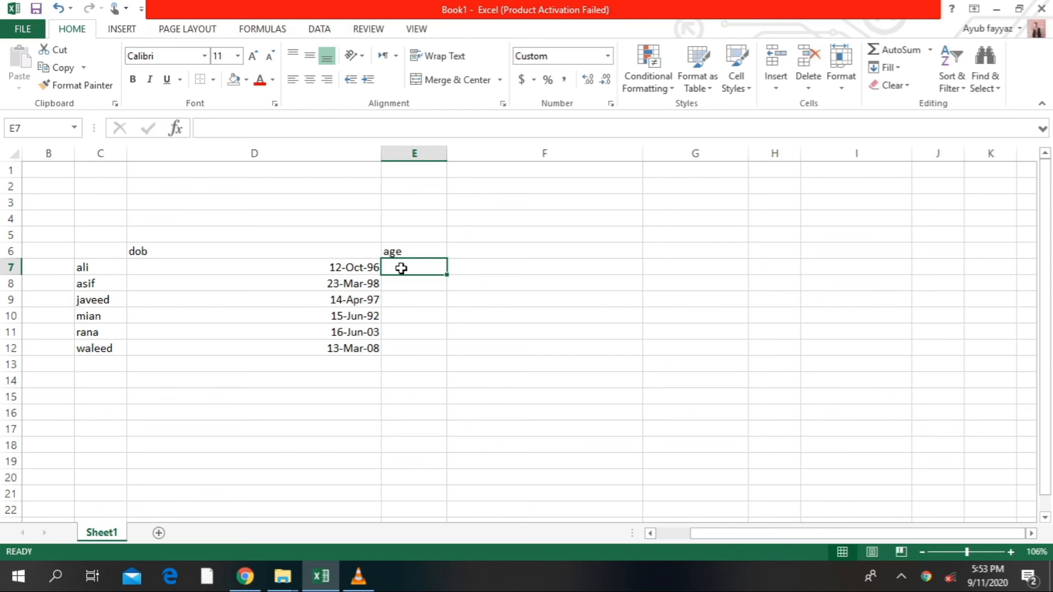
text(=)
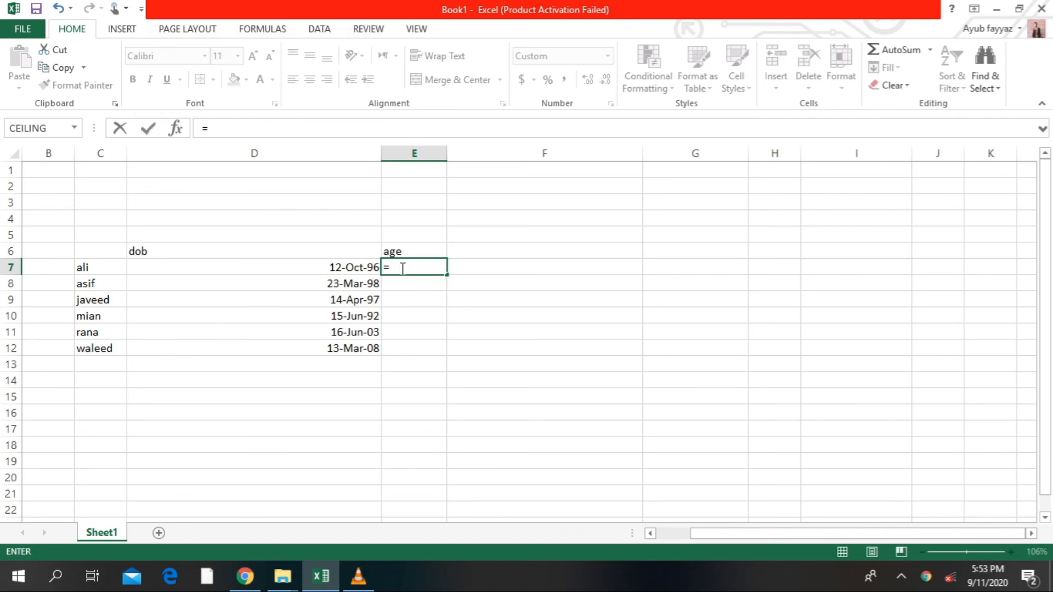
text(dat)
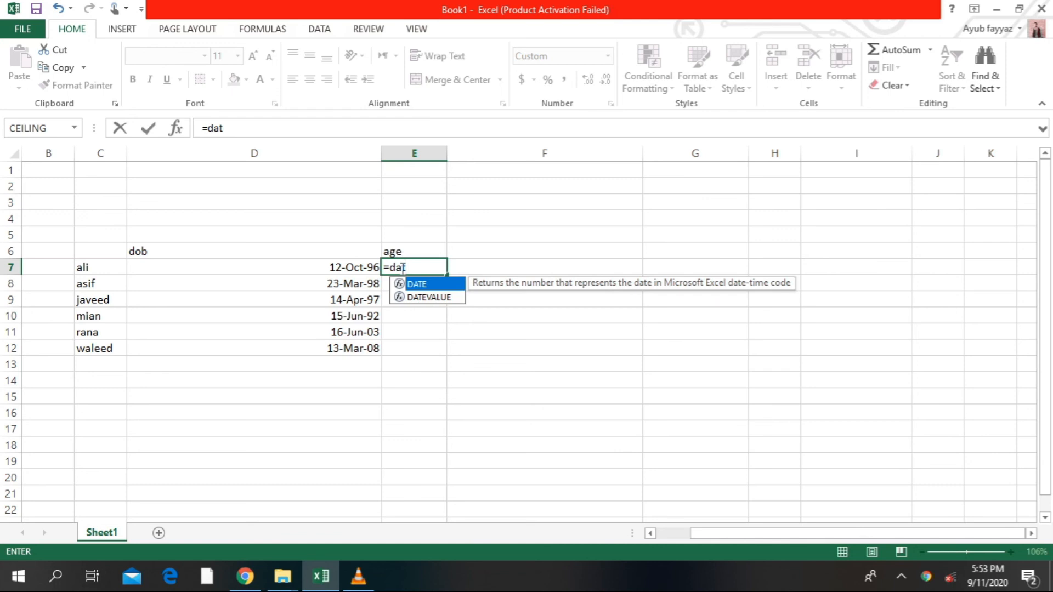
text(ed)
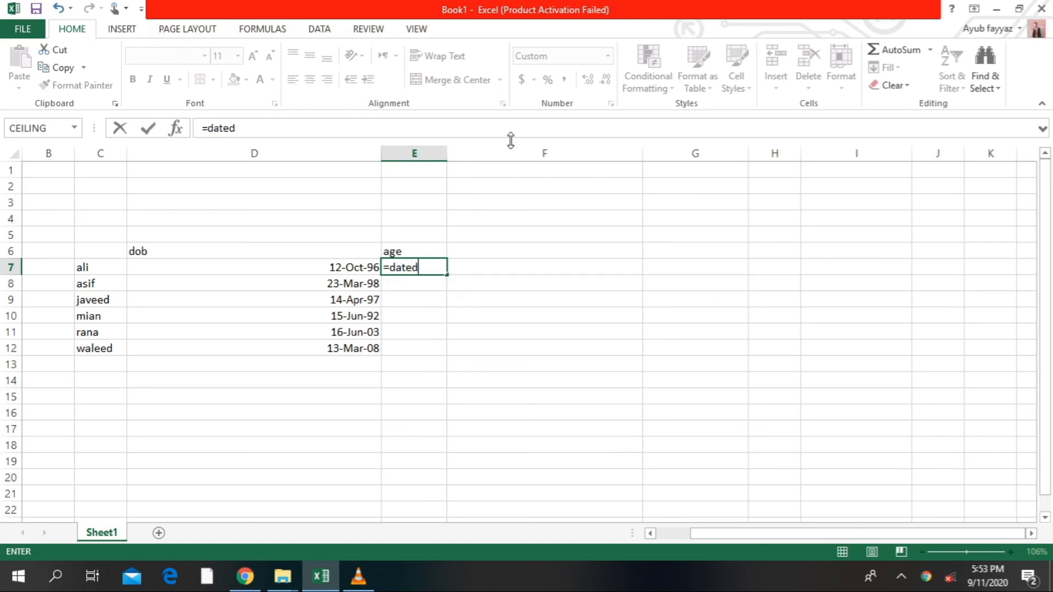
text(if()
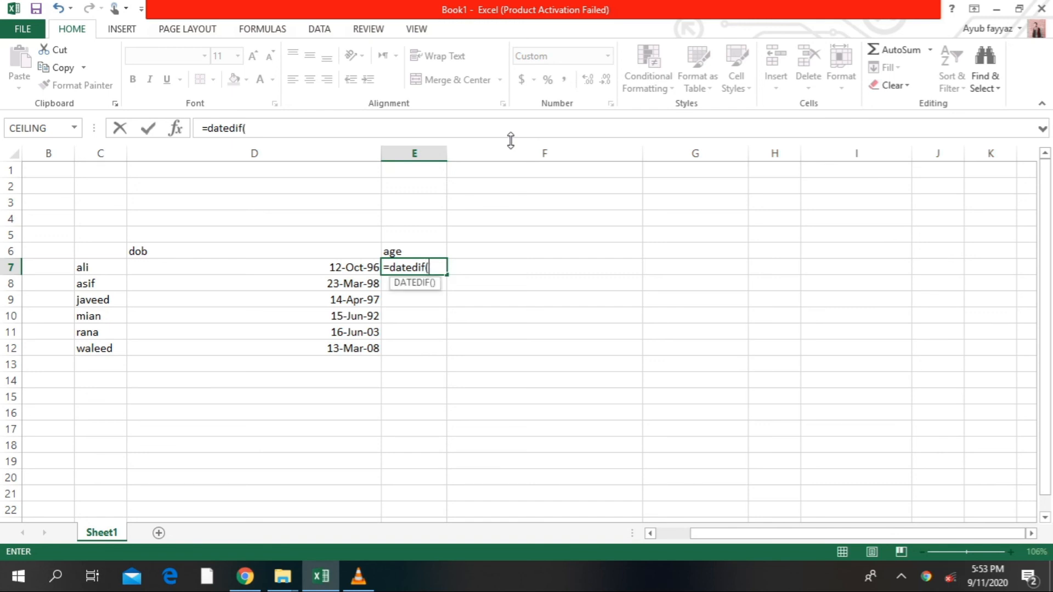
click(357, 267)
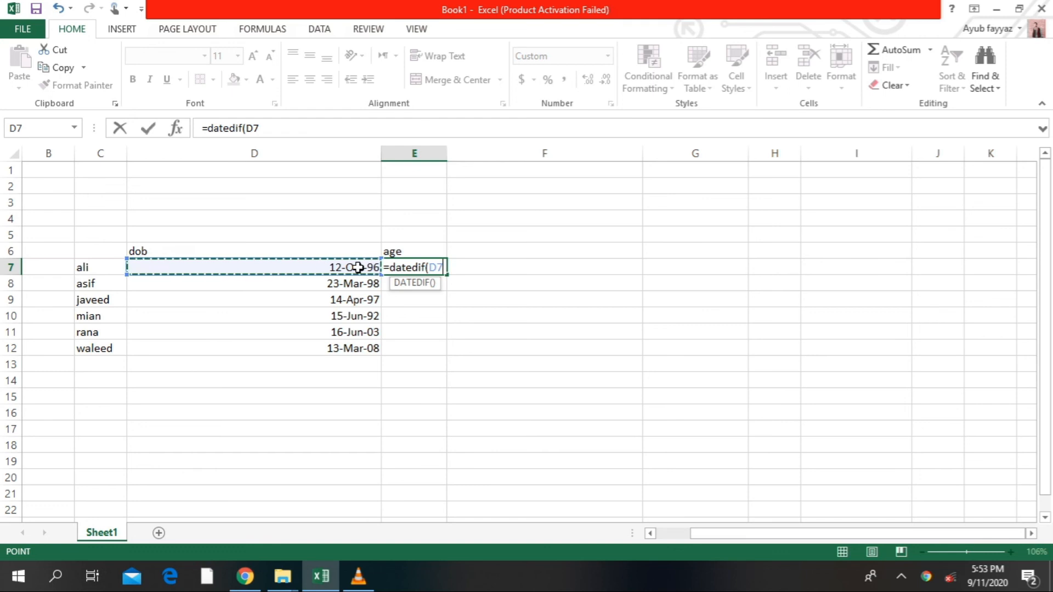
text(,)
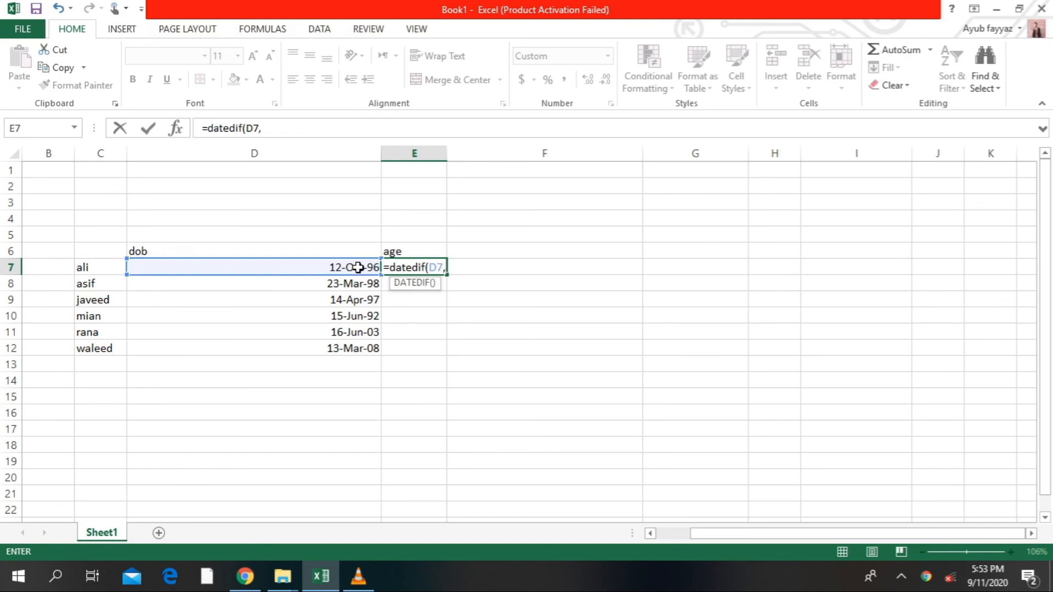
text(to)
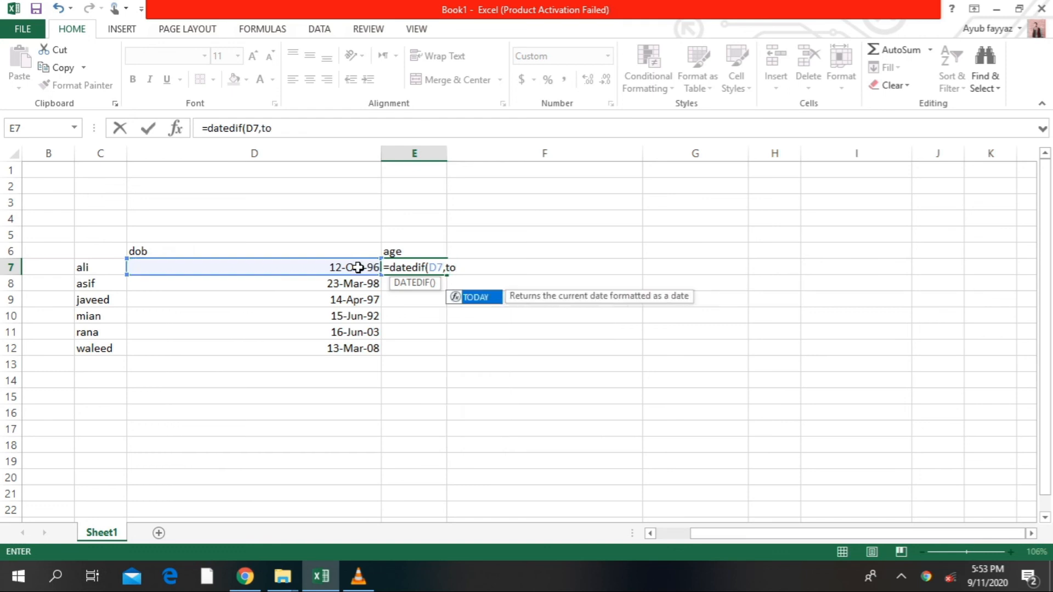
double_click(480, 296)
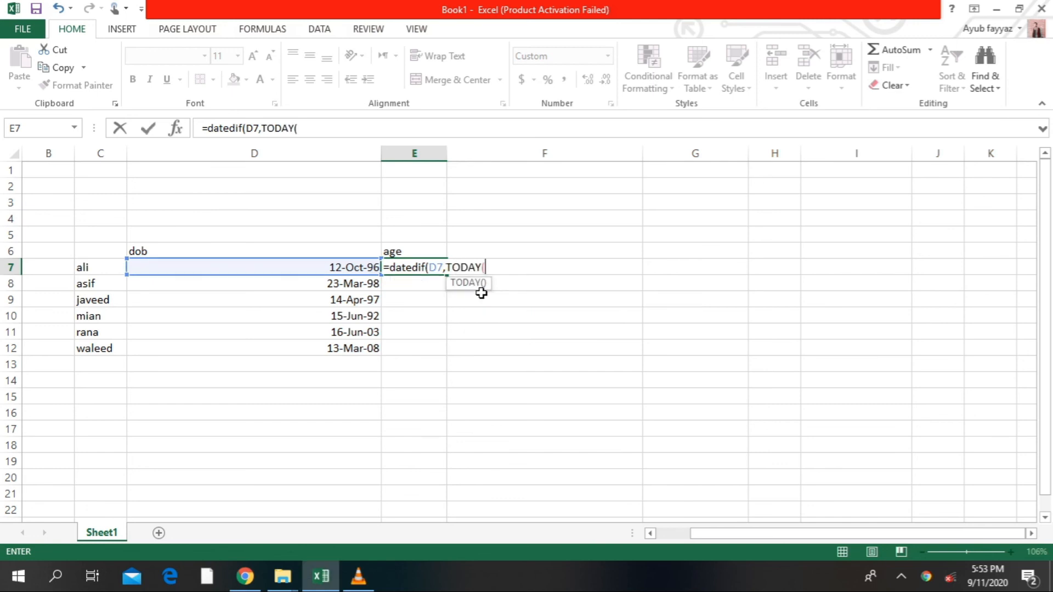
text())
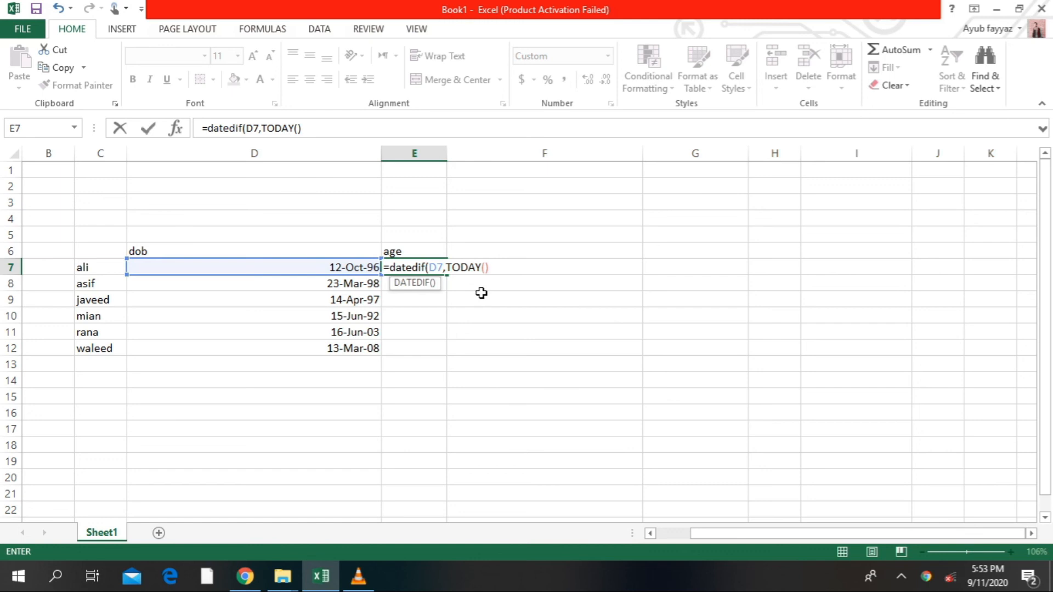
text(,y)
key(BackSpace)
text("y"))
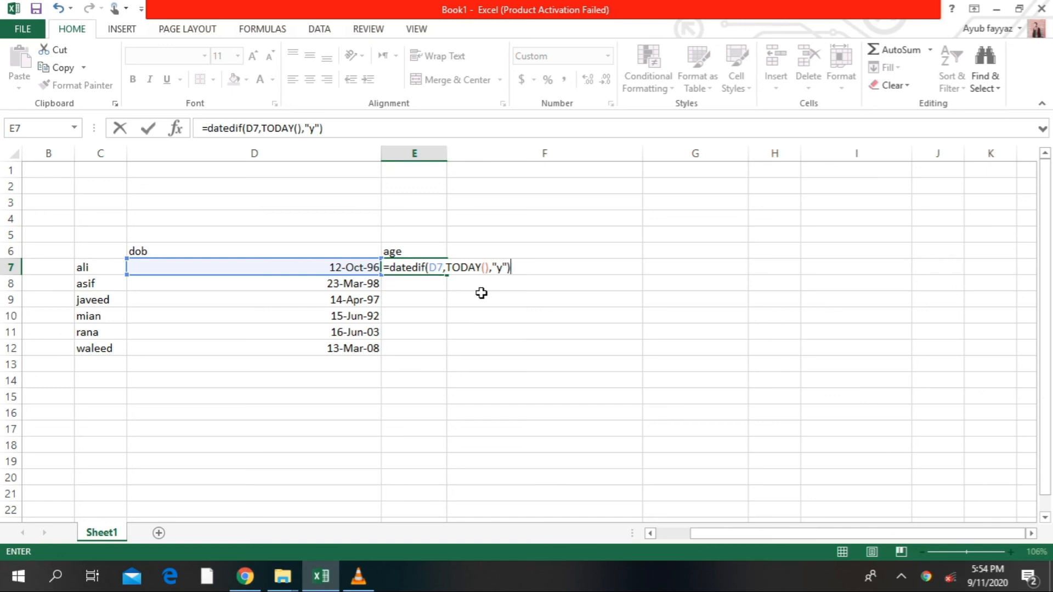
key(Return)
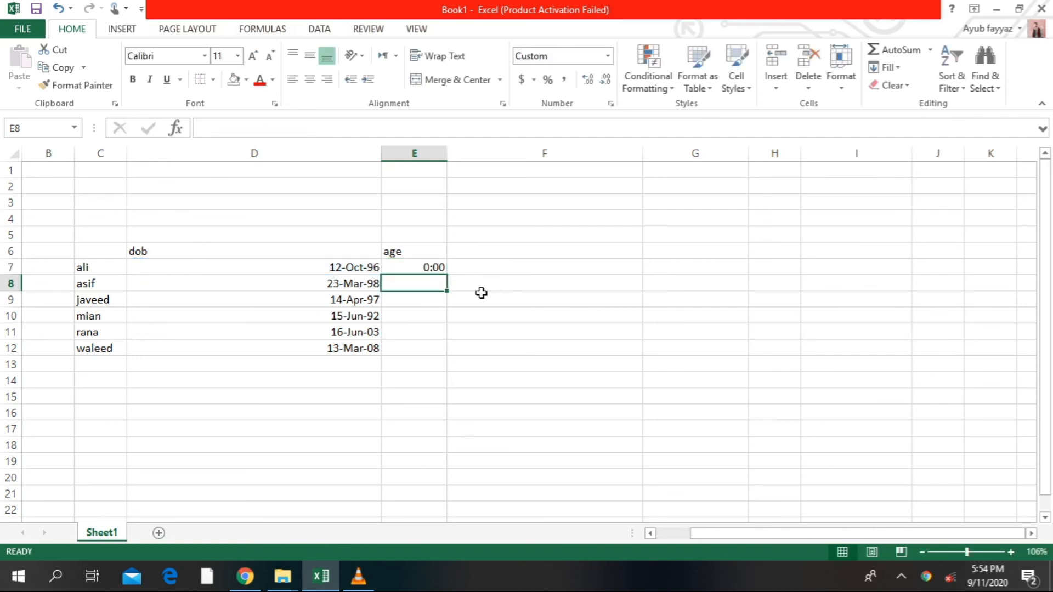
Step: Change the number format of the age result in cell E7 to General
click(431, 267)
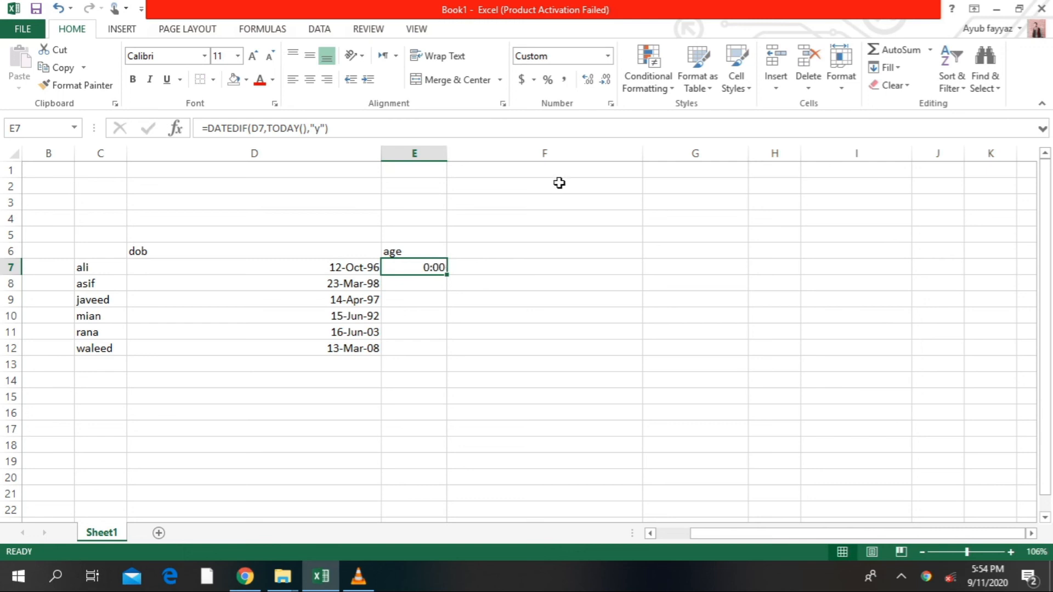
click(608, 56)
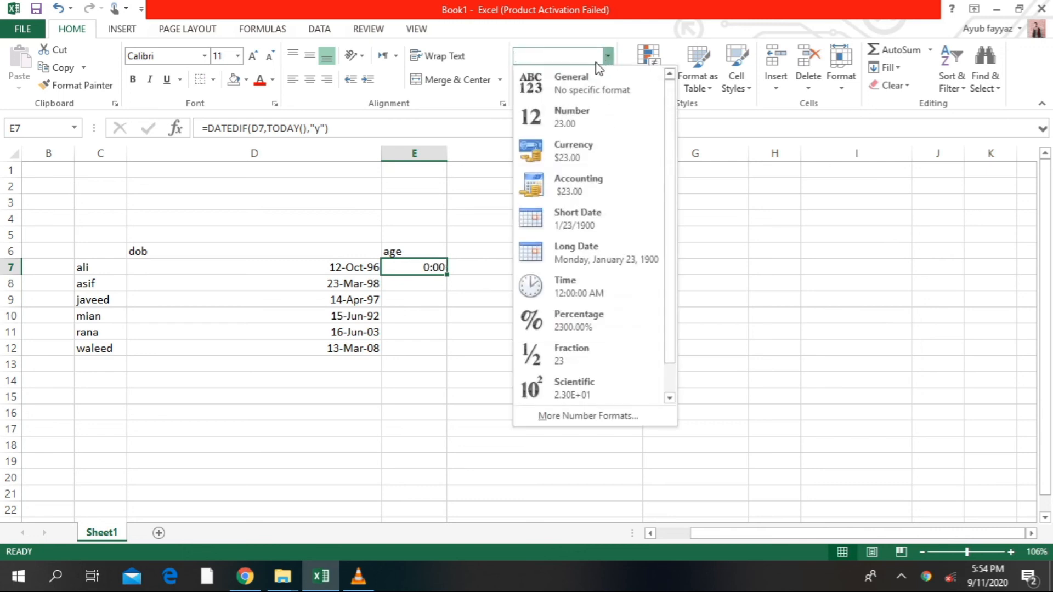
click(585, 81)
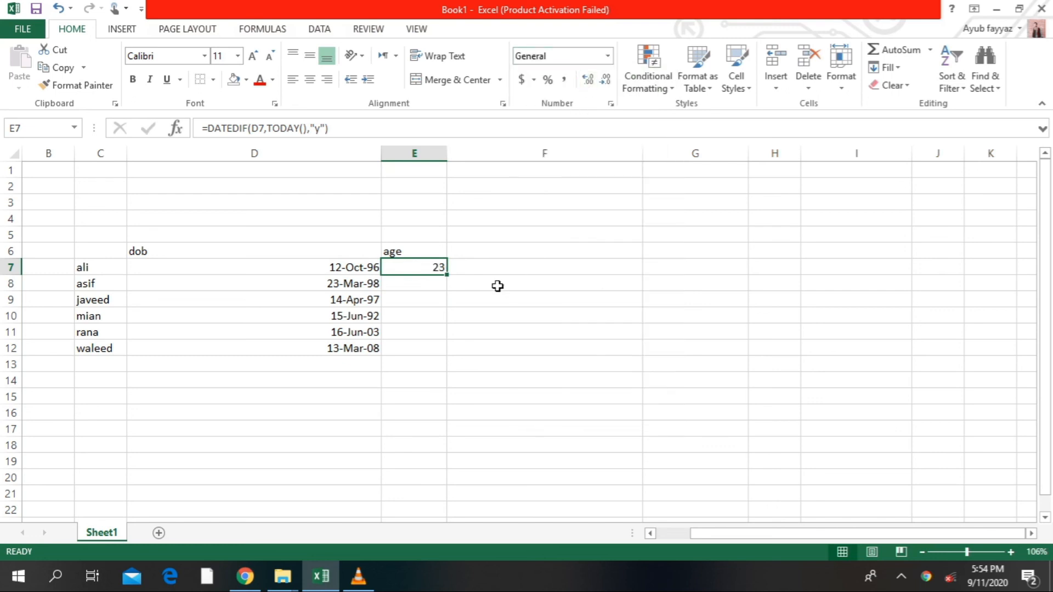
click(419, 286)
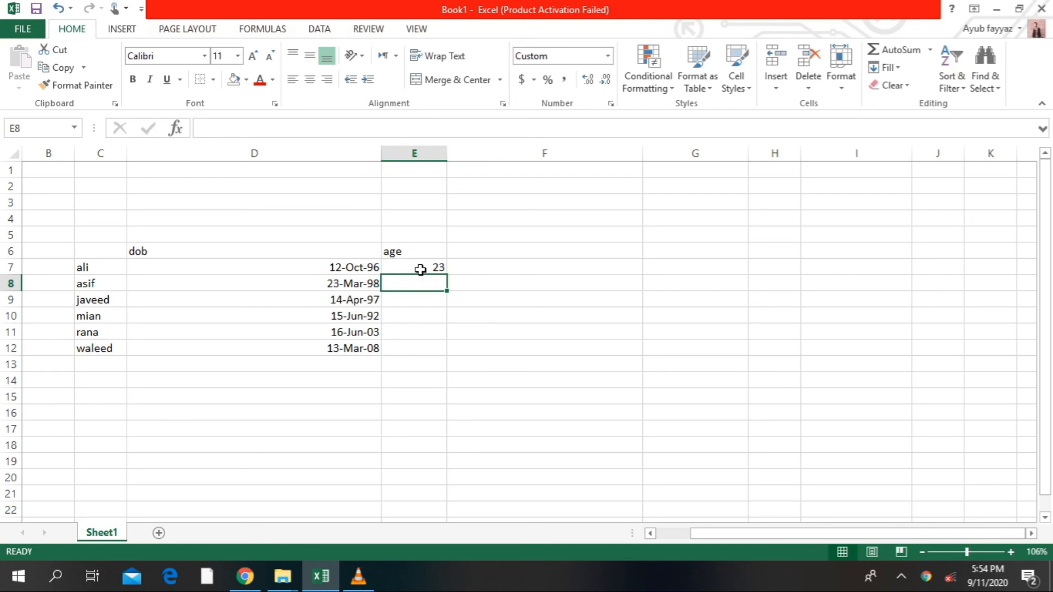
Step: Copy the age formula from cell E7 down through cell E12 to calculate the age of every remaining person
click(420, 269)
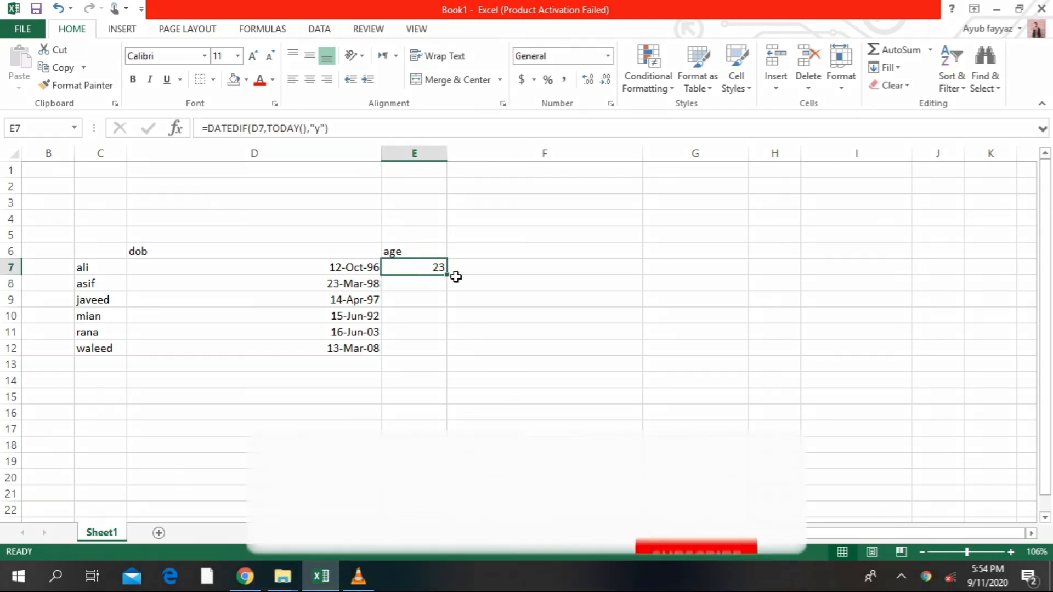
drag(447, 278, 436, 363)
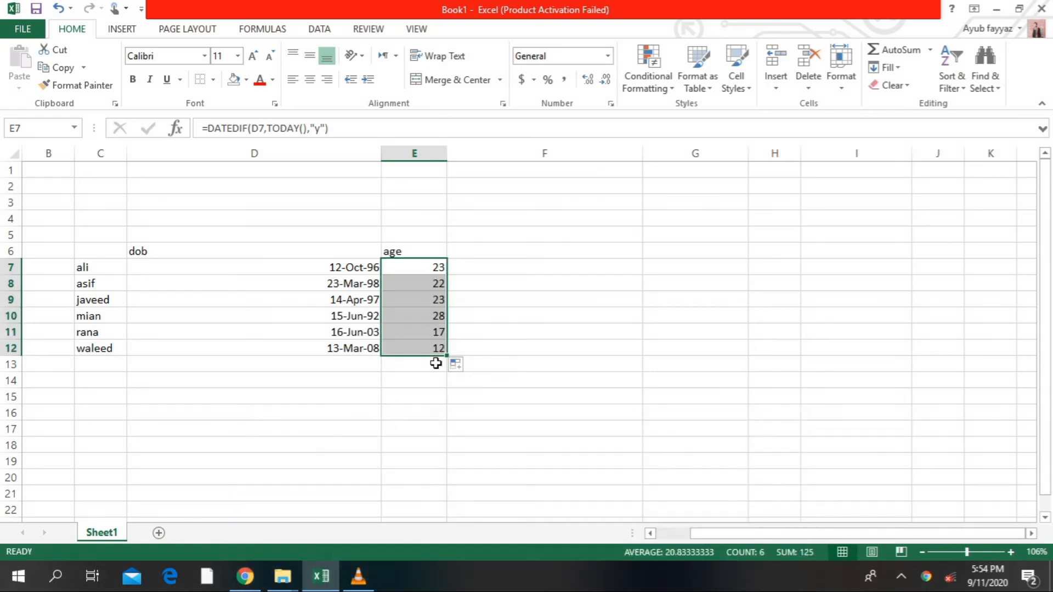
click(505, 395)
Step: Shade the age values in cells E7:E12 with a light gold theme fill colour
drag(432, 269, 420, 352)
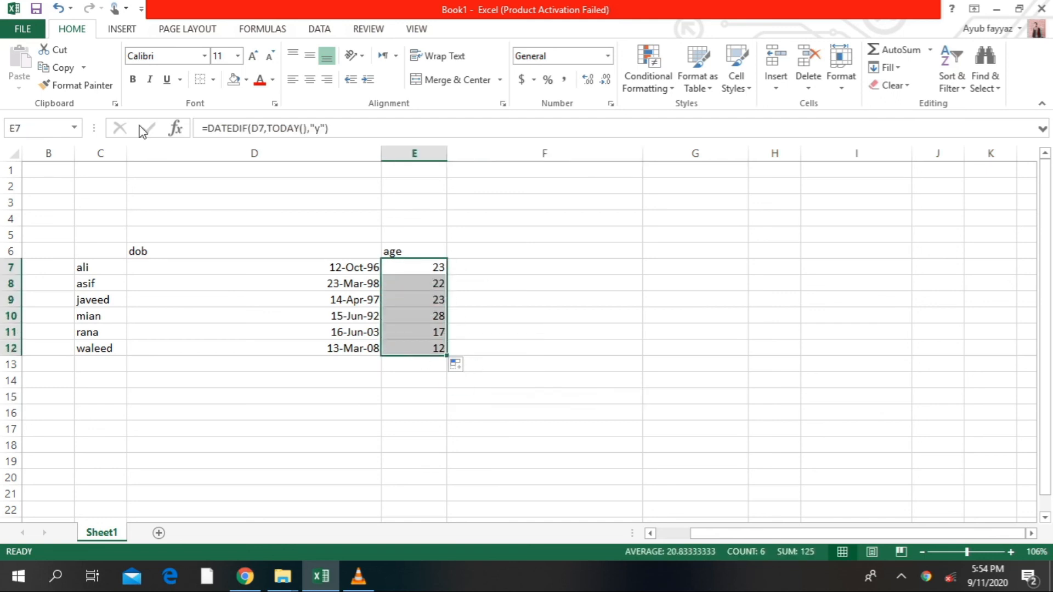
click(245, 81)
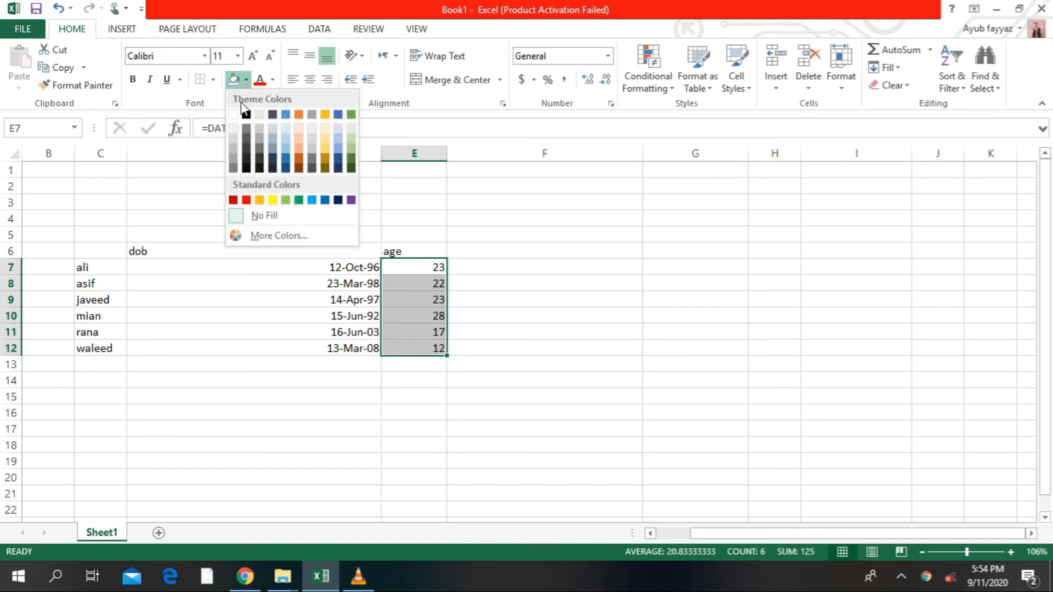
click(325, 155)
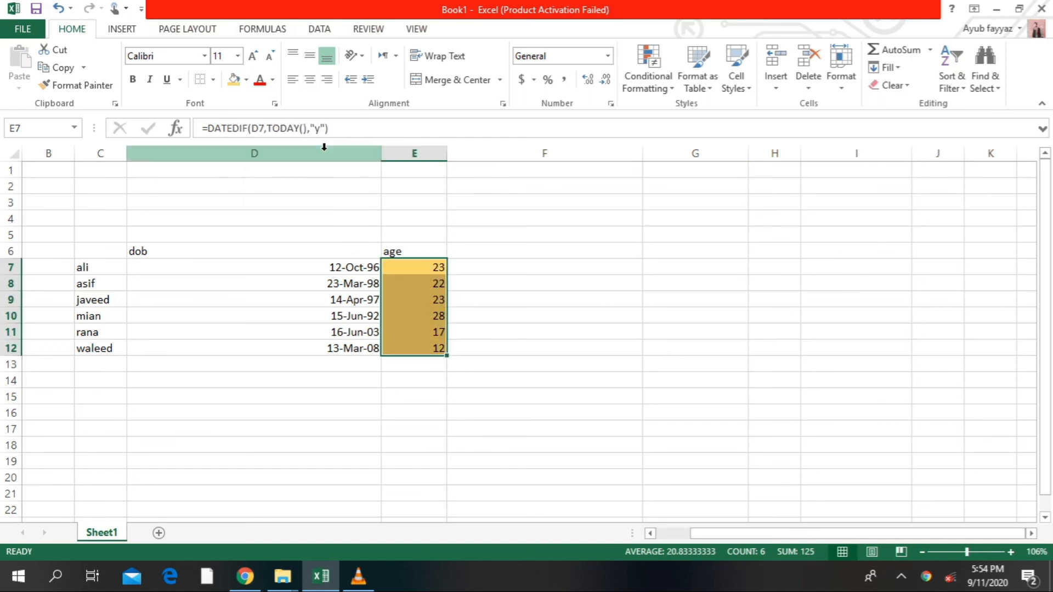
Step: Shade the dates of birth in cells D7:D12 with a light green theme fill colour
click(306, 268)
drag(306, 269, 305, 351)
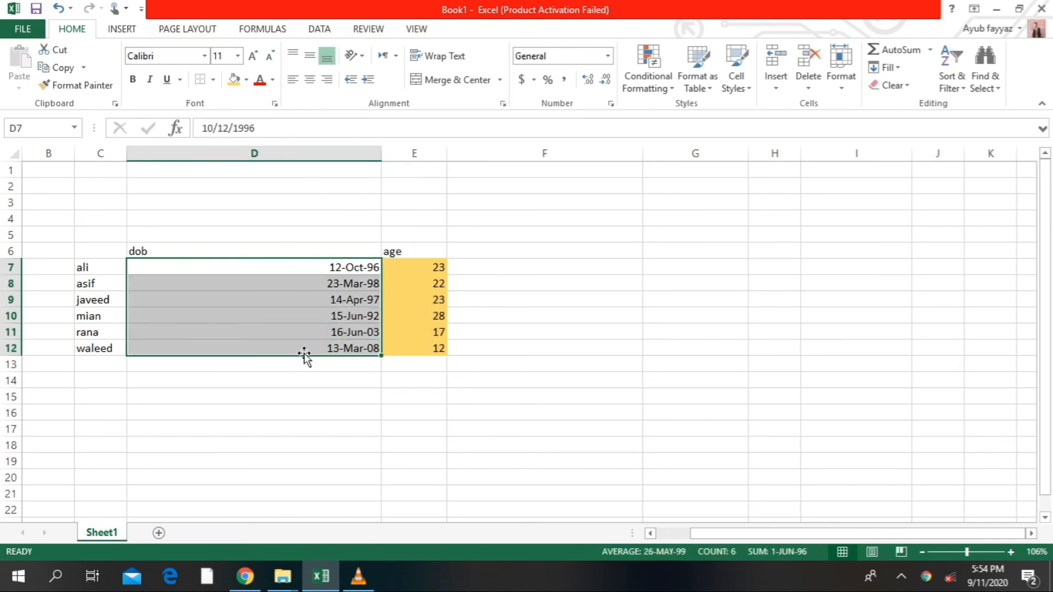
click(246, 79)
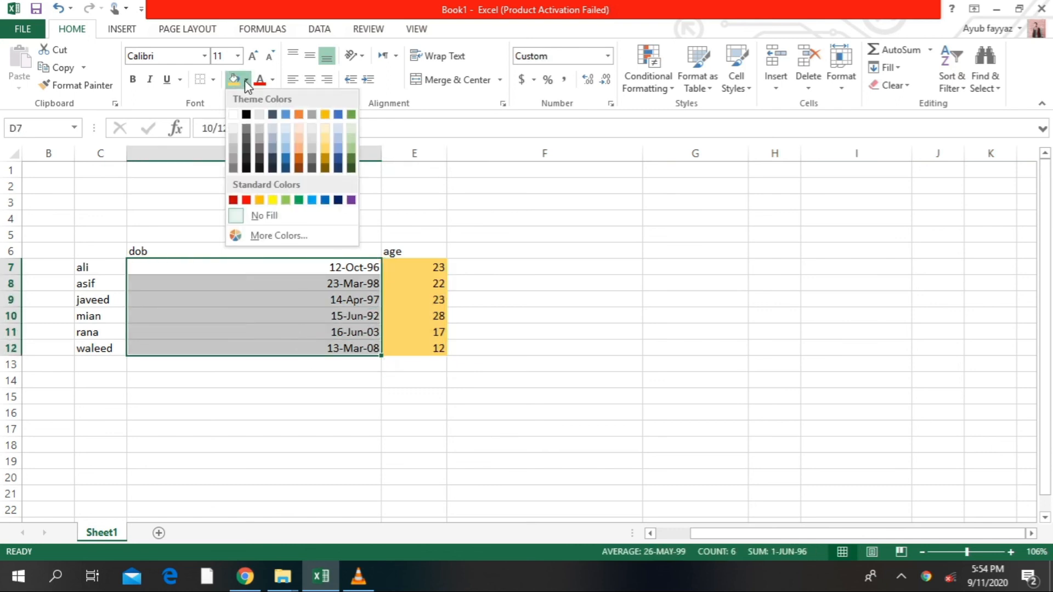
click(348, 144)
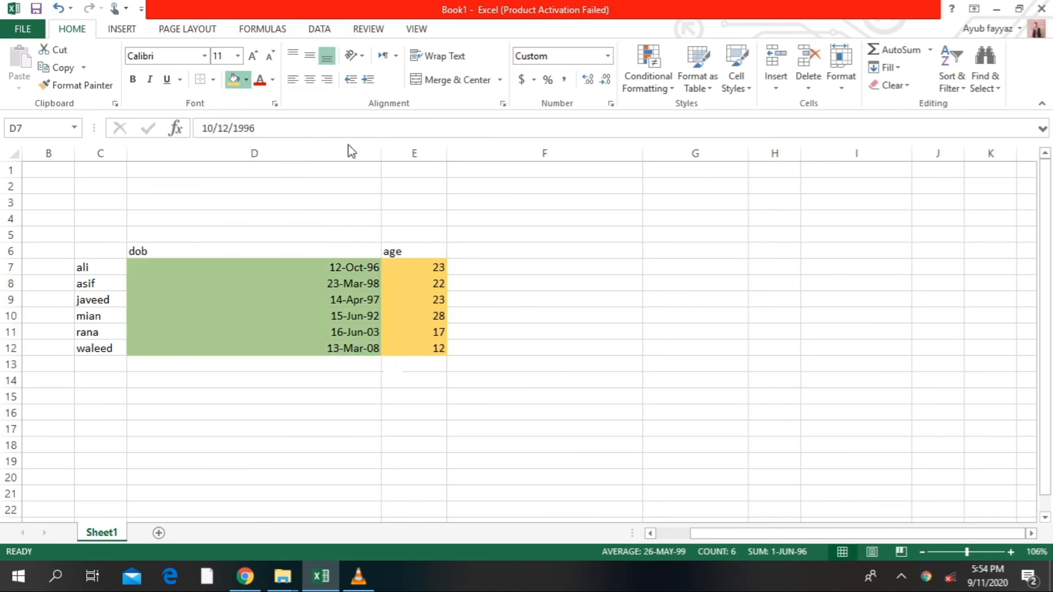
Step: Shade the names in cells C7:C12 with a light orange theme fill colour
click(110, 268)
drag(110, 268, 84, 346)
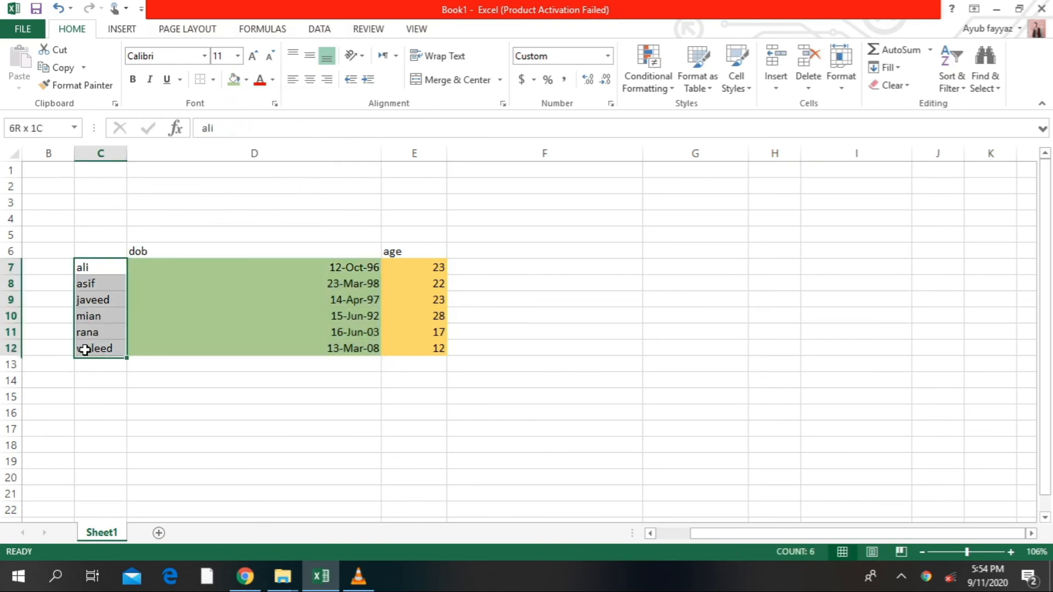
click(245, 80)
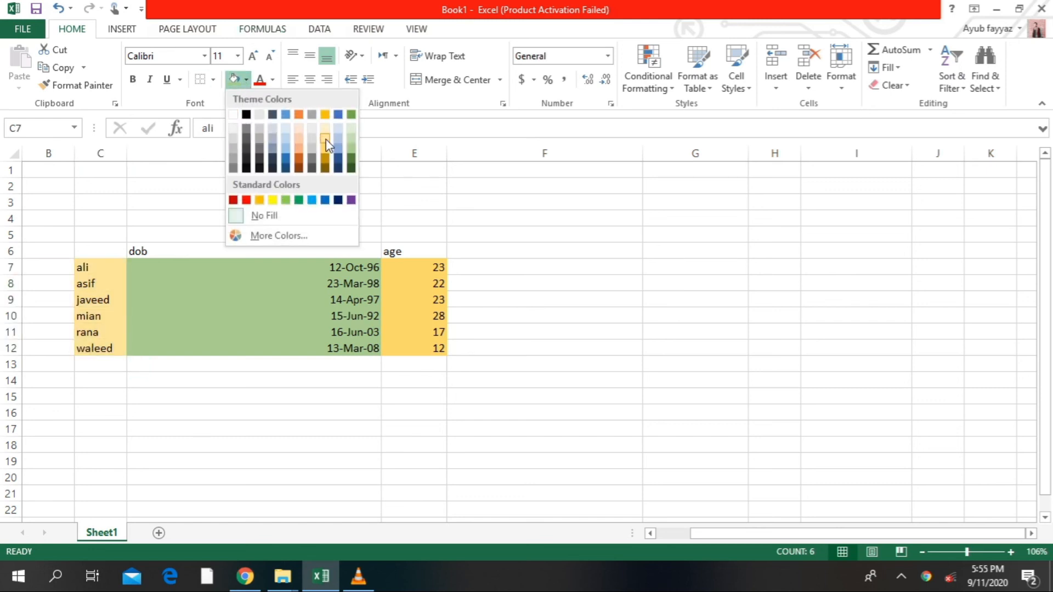
click(300, 145)
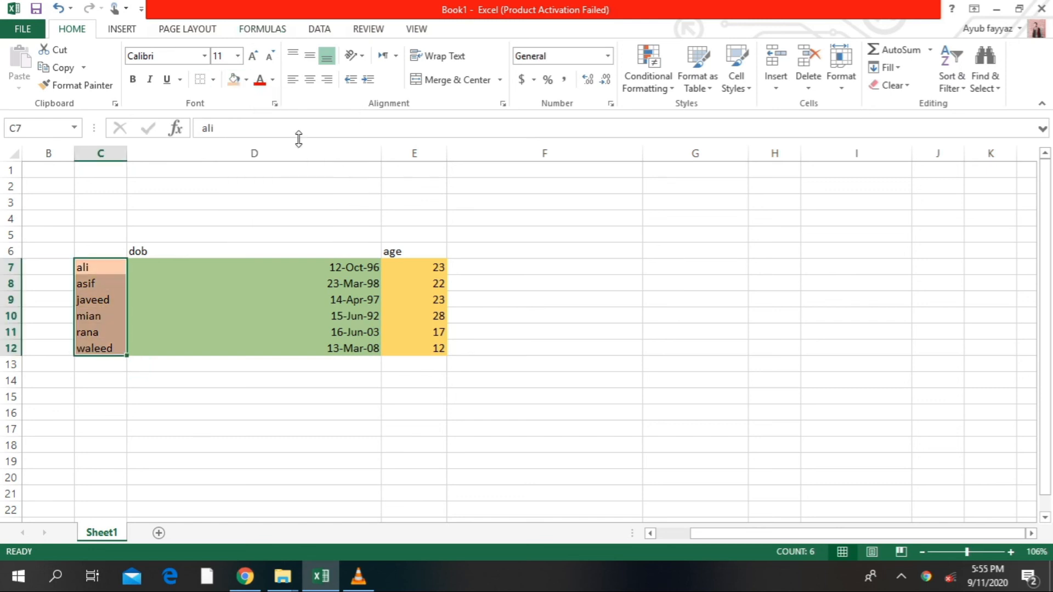
click(533, 291)
click(216, 261)
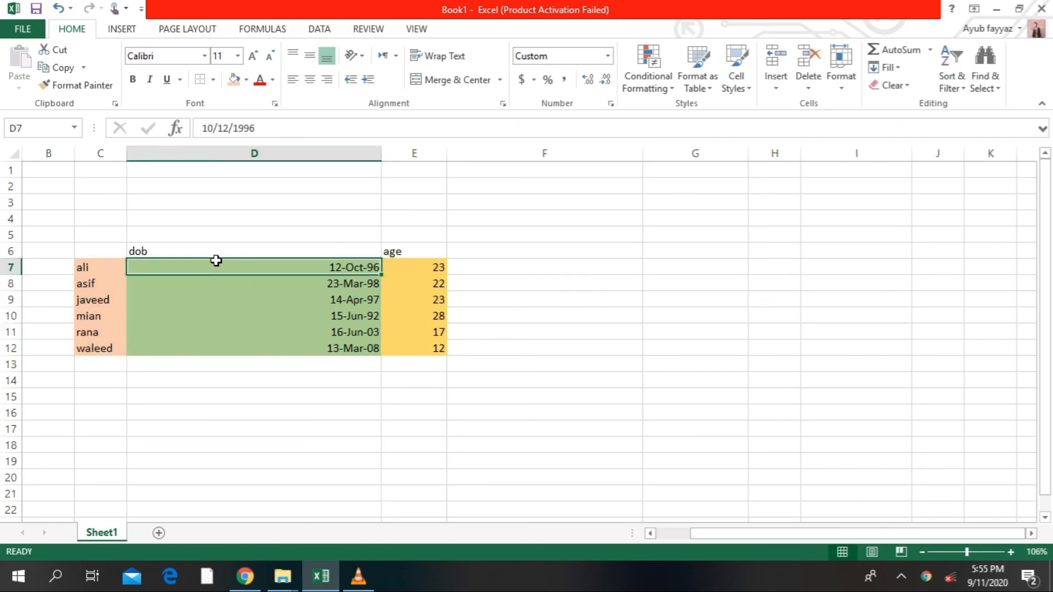
click(420, 270)
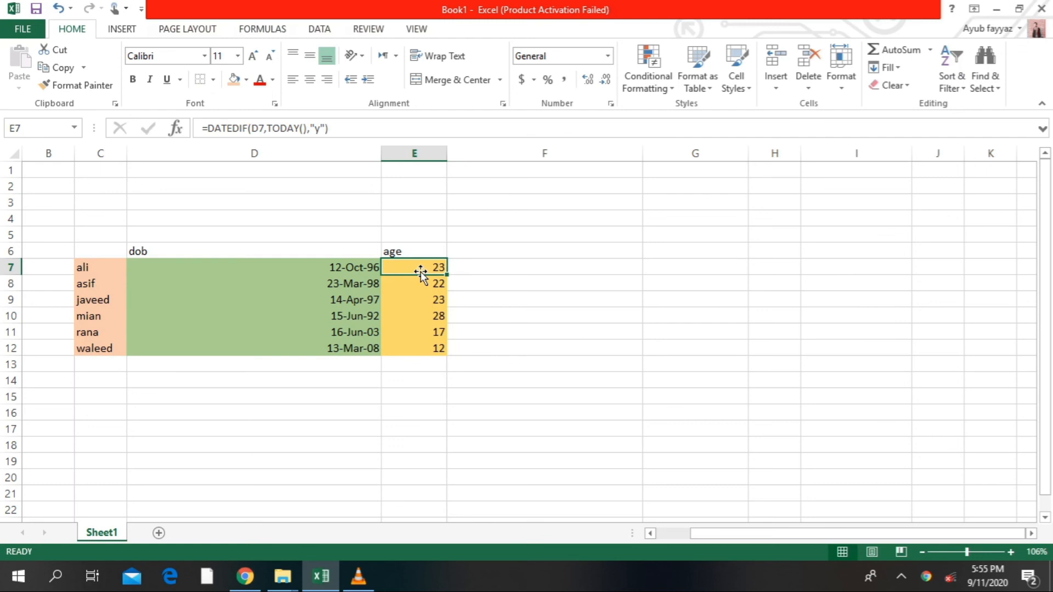